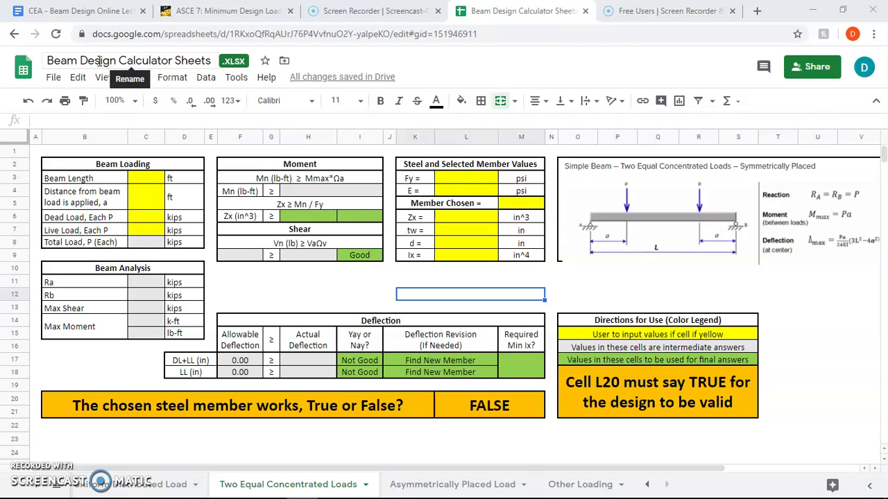
- Review the lecture's floor framing plan and criteria: 30 psf dead, 60 psf live, Fy 36 ksi, E 29,000,000 psi
left_click(72, 11)
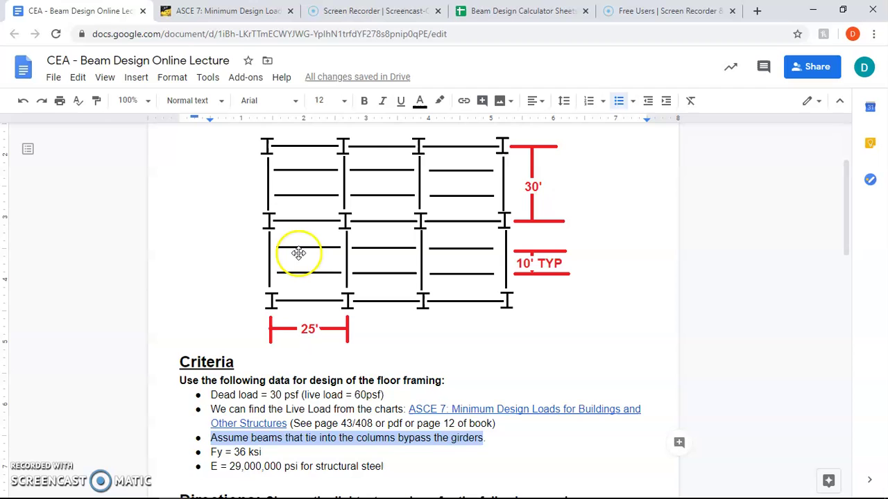
- Compare the 11.25 kip Ra and Rb reactions on the Uniformly Distributed Load sheet
left_click(482, 13)
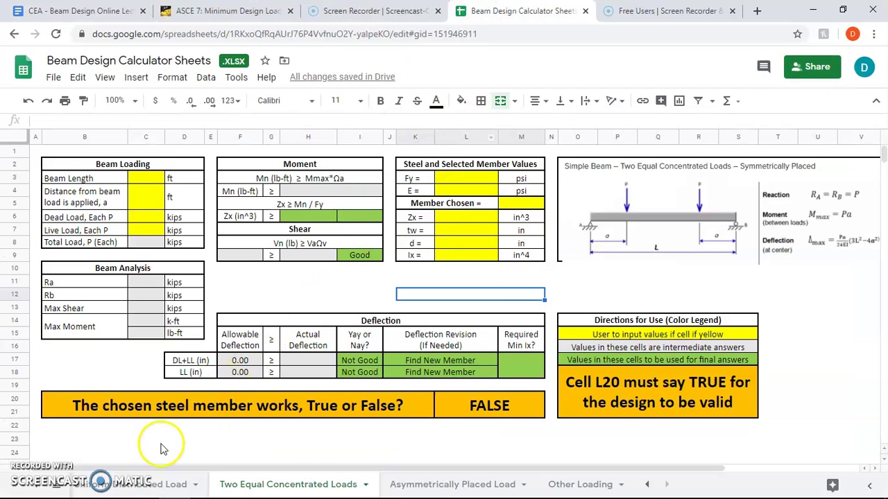
left_click(132, 486)
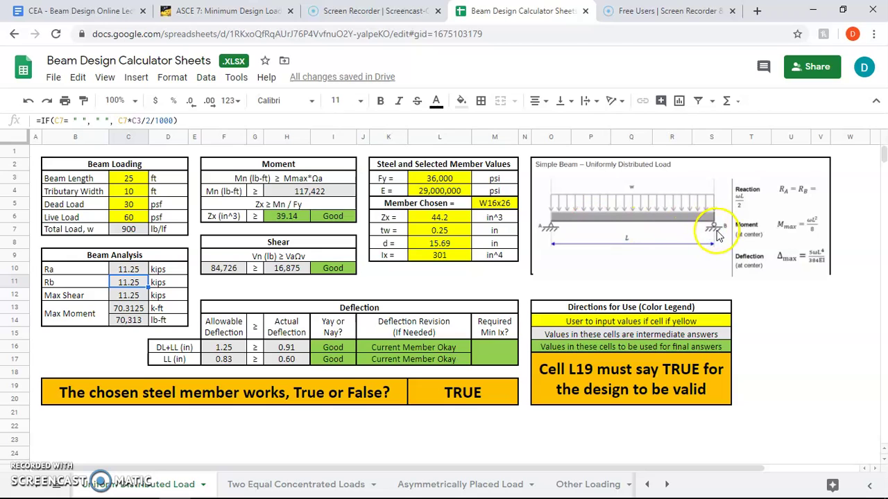
left_click(128, 269)
left_click(129, 282)
left_click(128, 271)
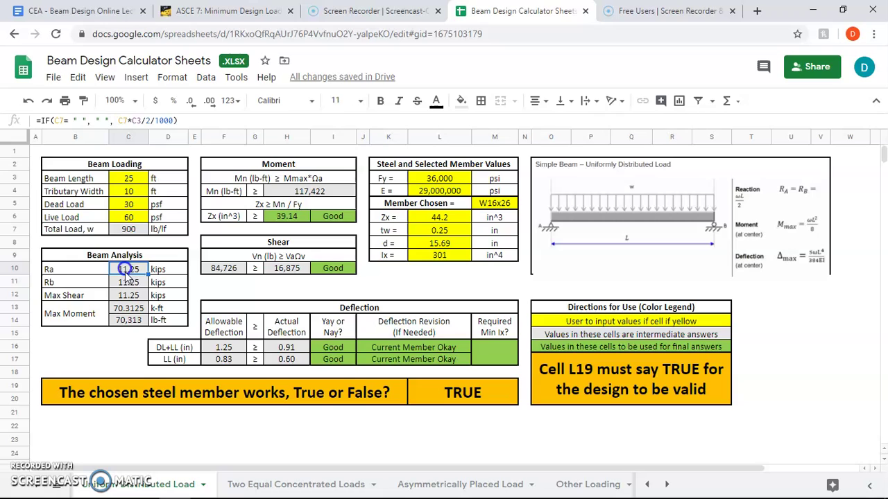
left_click(127, 281)
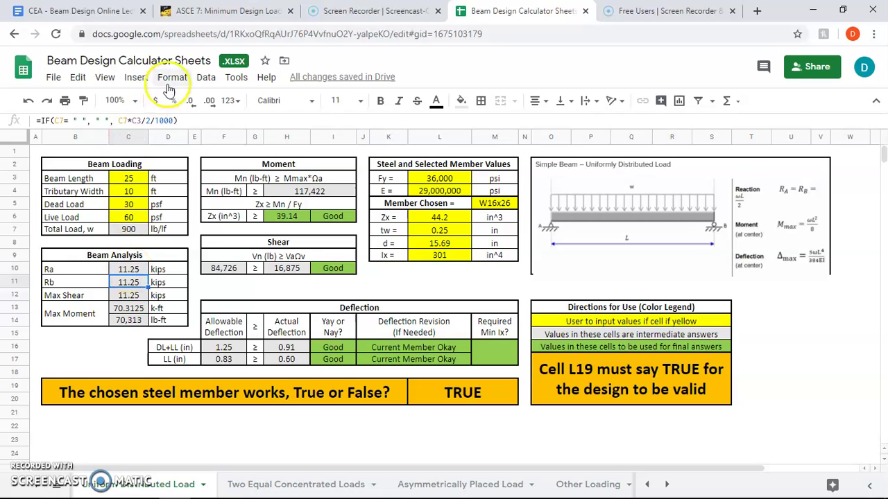
- Go back to the framing plan in the CEA lecture document
left_click(105, 7)
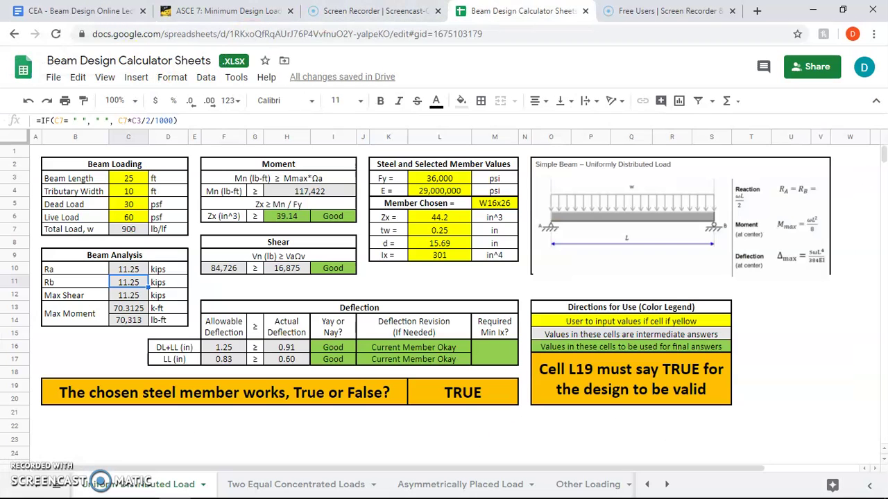
left_click(500, 11)
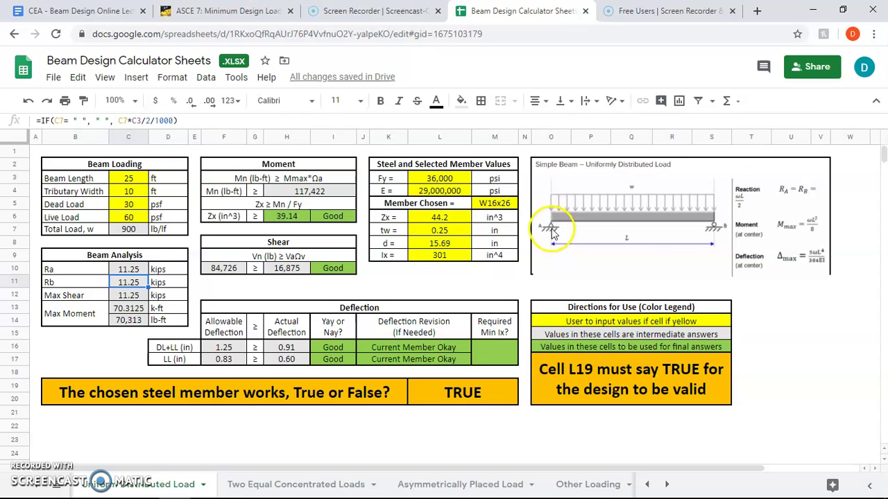
left_click(76, 10)
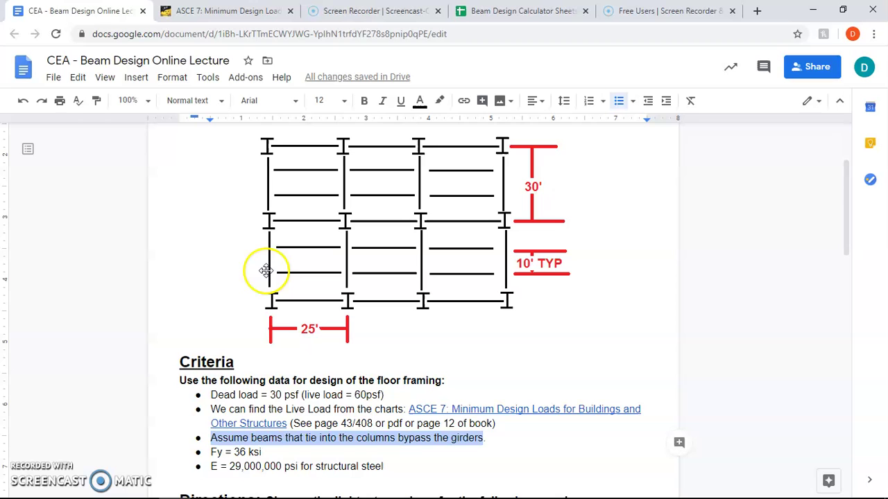
- Enter a 30 ft beam length in C3 on the Two Equal Concentrated Loads sheet
left_click(485, 10)
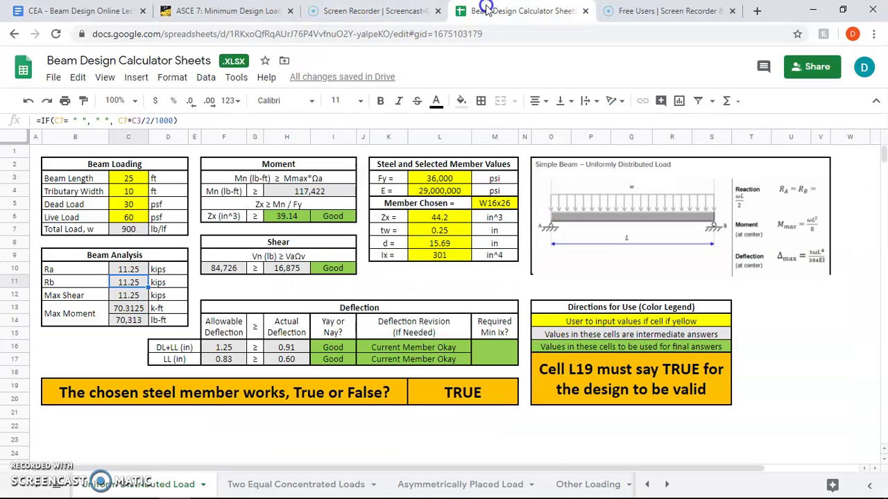
left_click(329, 485)
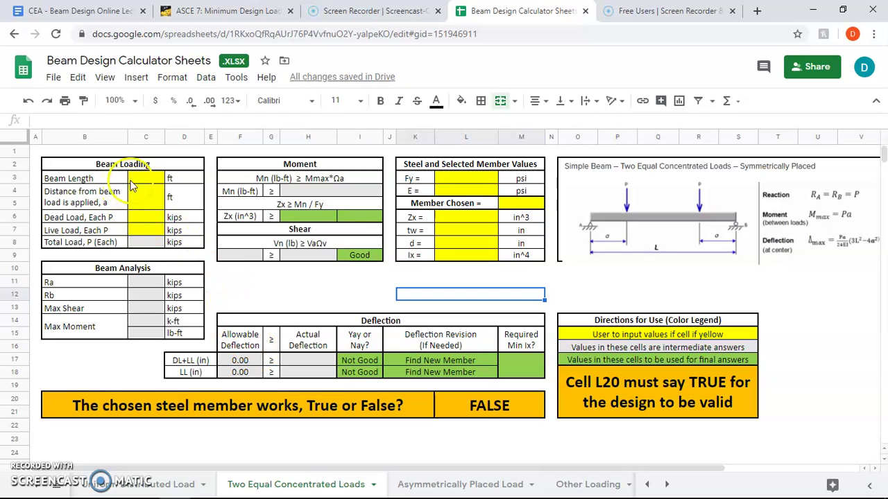
left_click(141, 179)
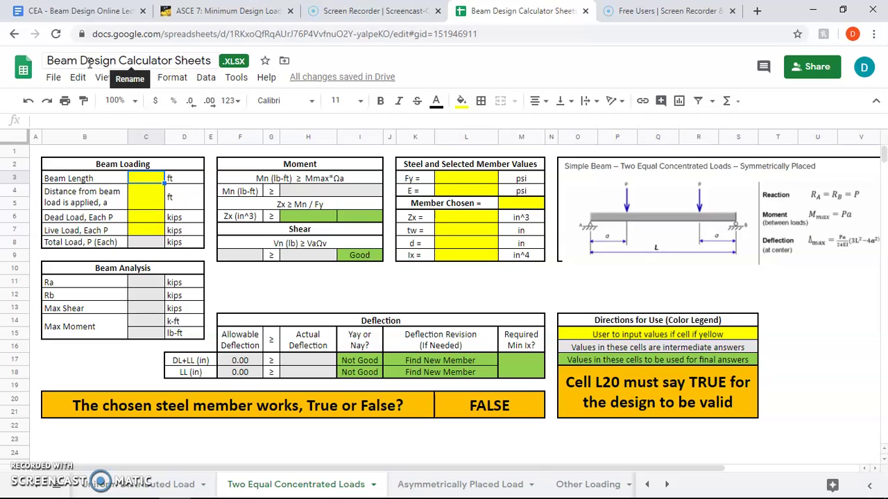
left_click(93, 10)
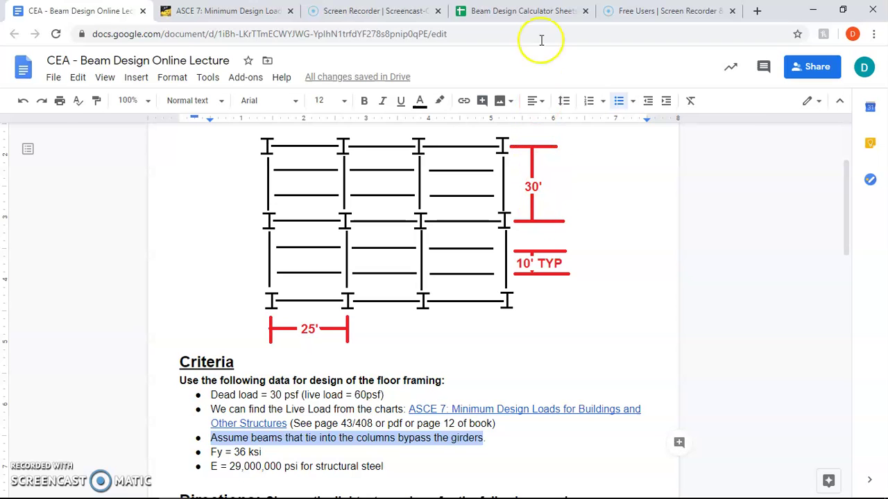
left_click(512, 11)
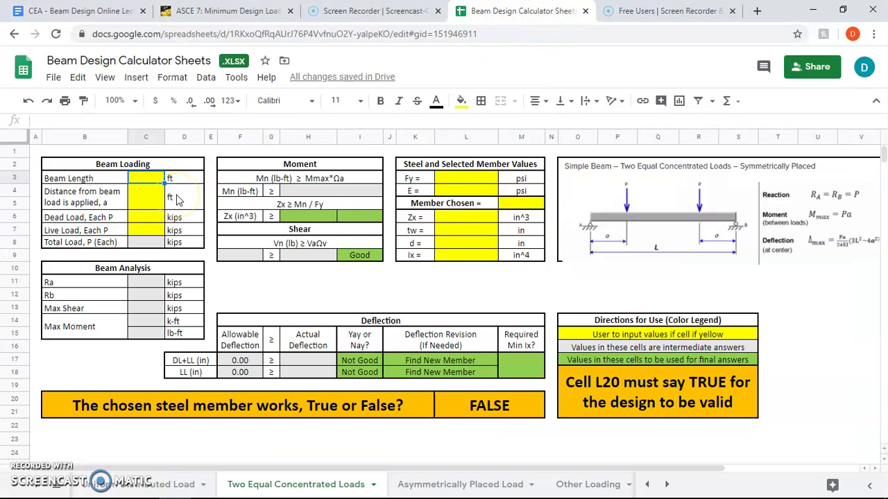
type("30")
key("Return")
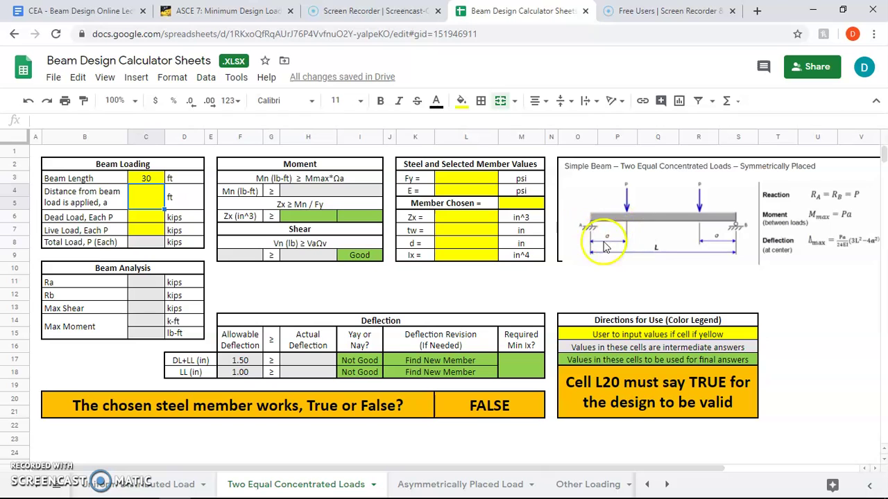
- Enter 10 ft as the load distance a in C4, checked against the framing plan
left_click(76, 11)
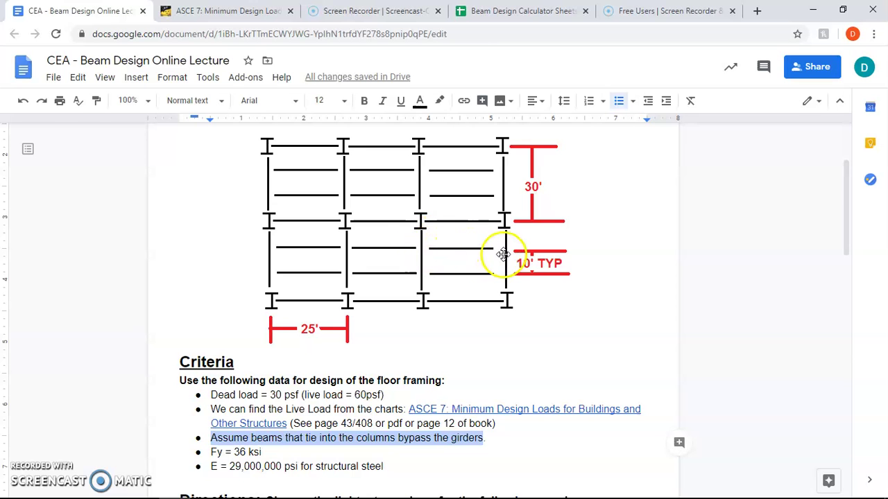
left_click(484, 12)
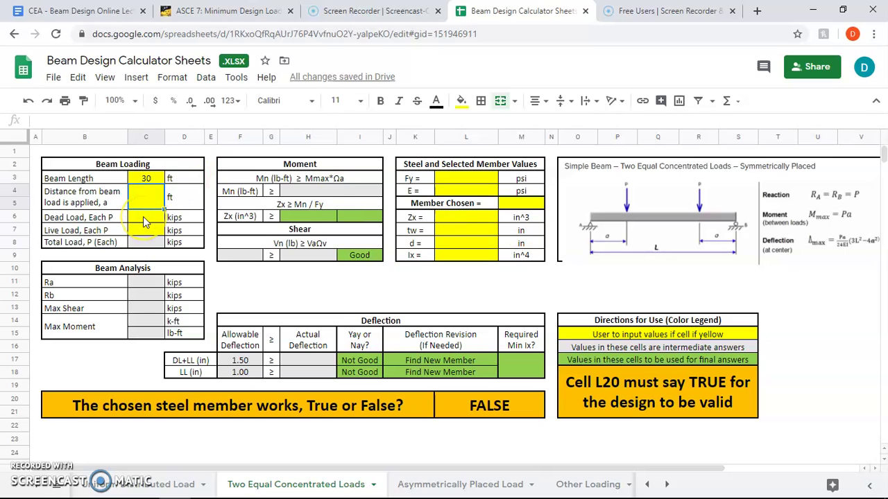
type("10")
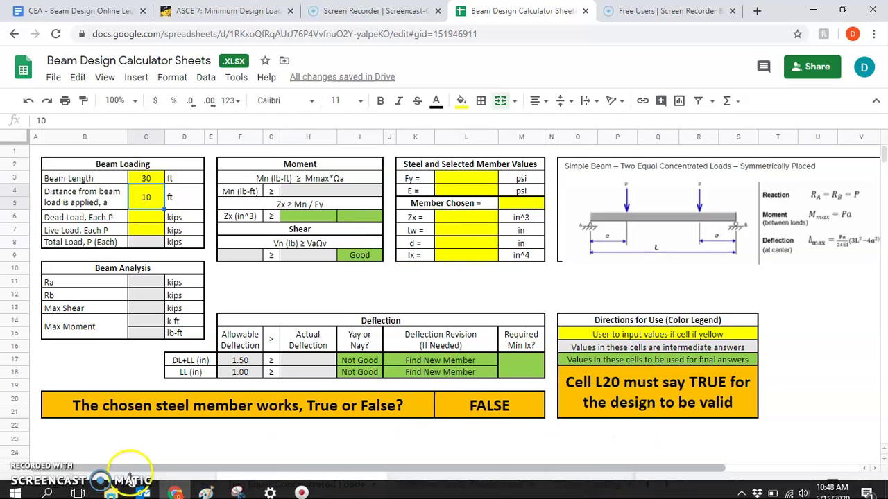
- Launch Windows Calculator from the Start search
left_click(236, 488)
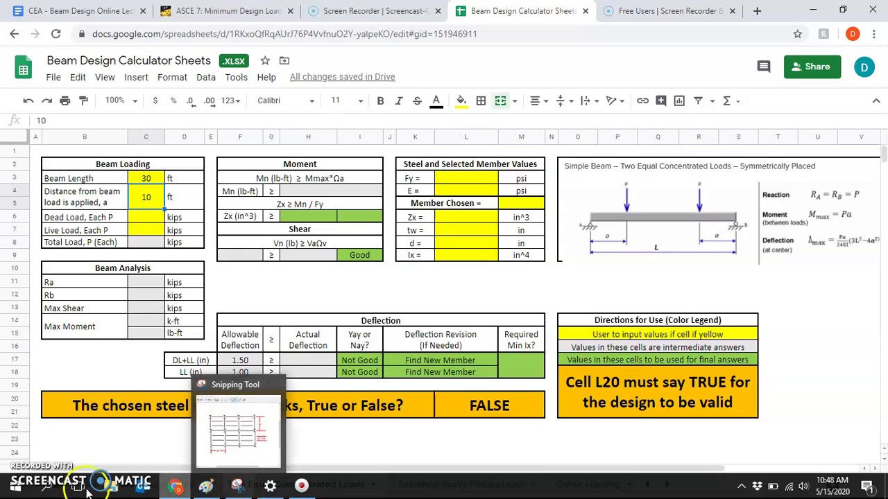
left_click(17, 491)
type("cal")
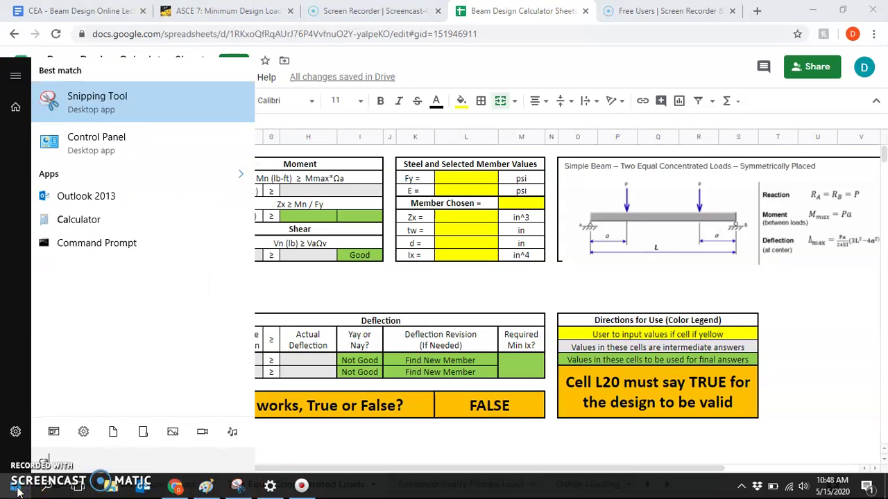
left_click(117, 115)
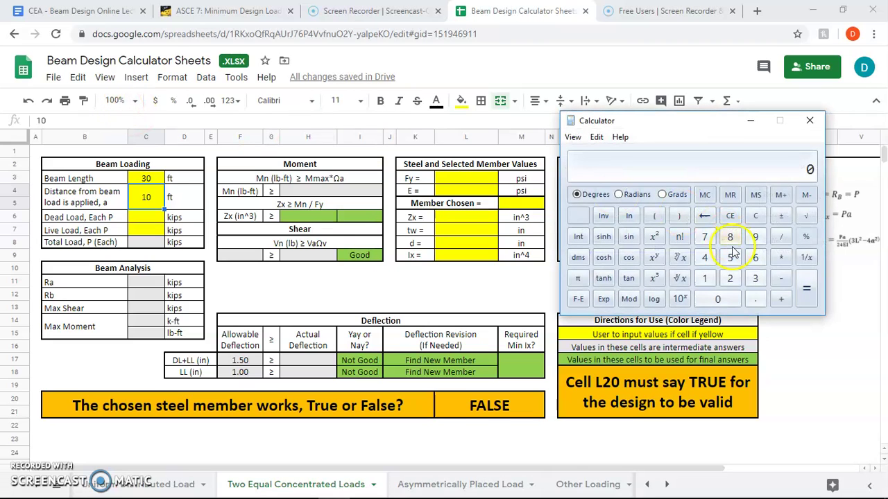
- Double the 11.25 kip reaction and divide it to get a 7.5 kip girder point load
left_click(171, 487)
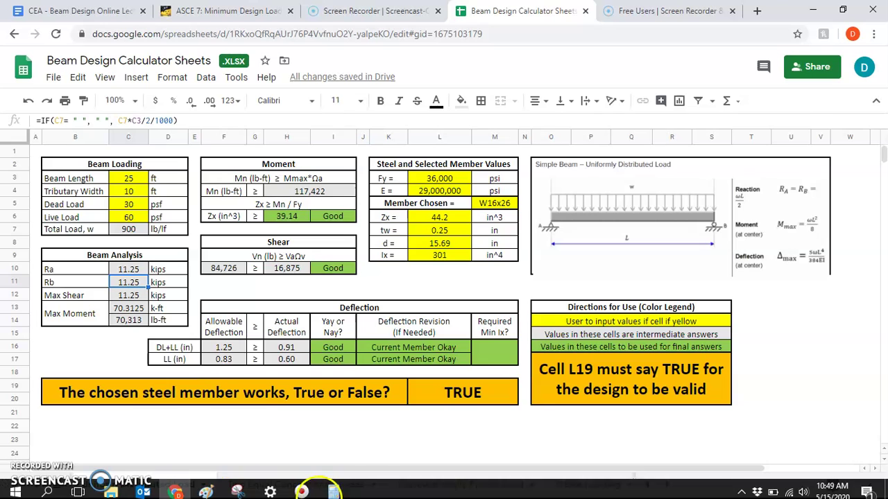
left_click(337, 487)
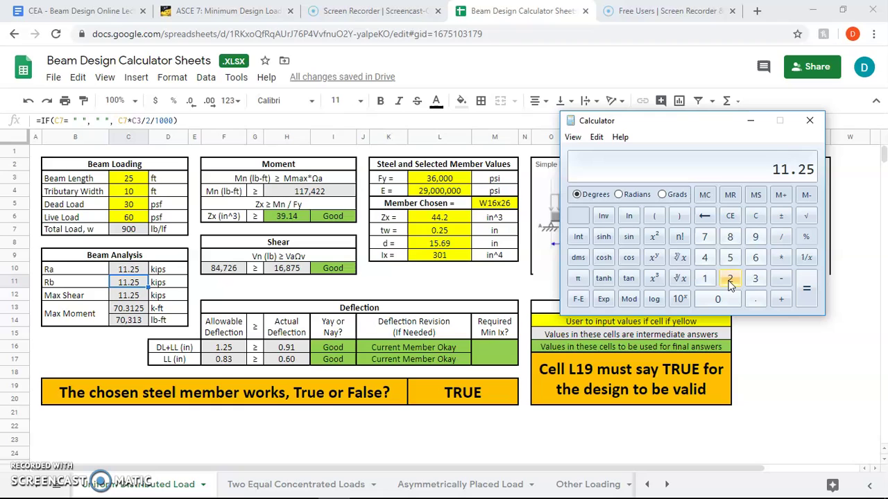
left_click(730, 280)
key("slash")
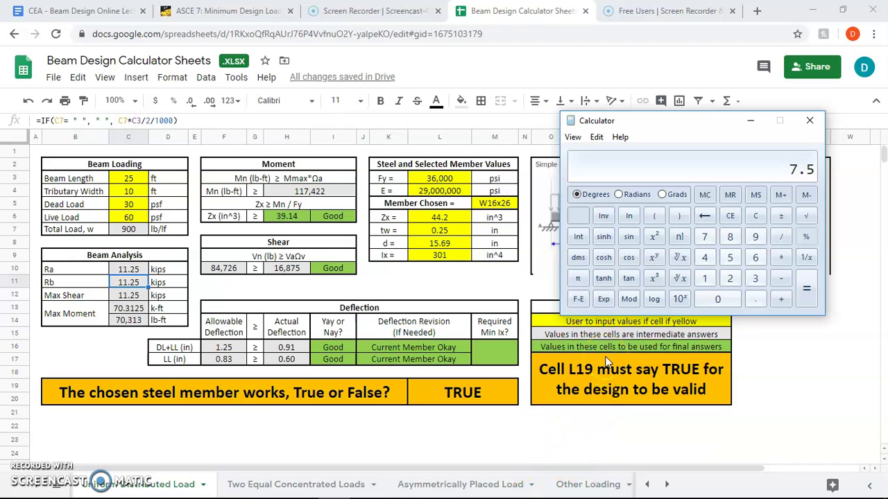
left_click(667, 484)
left_click(293, 484)
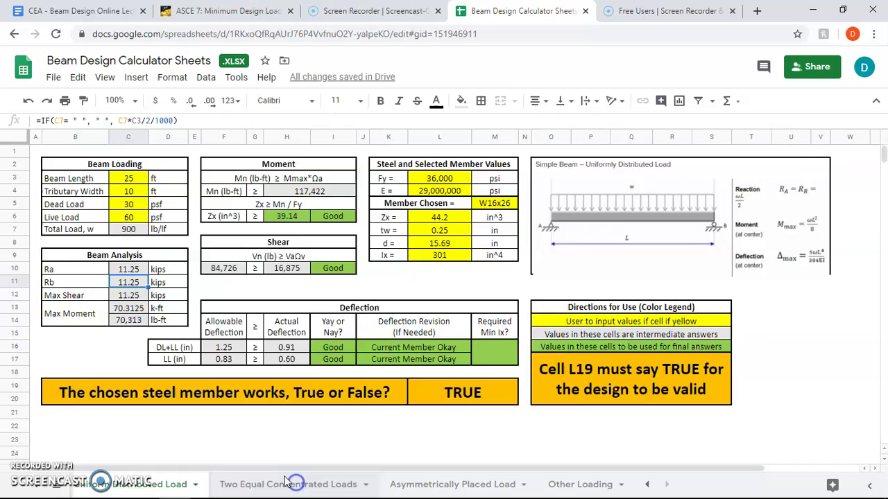
- Enter 3.75 kip dead and 7.5 kip live point loads, checking the total load
left_click(148, 217)
type("3")
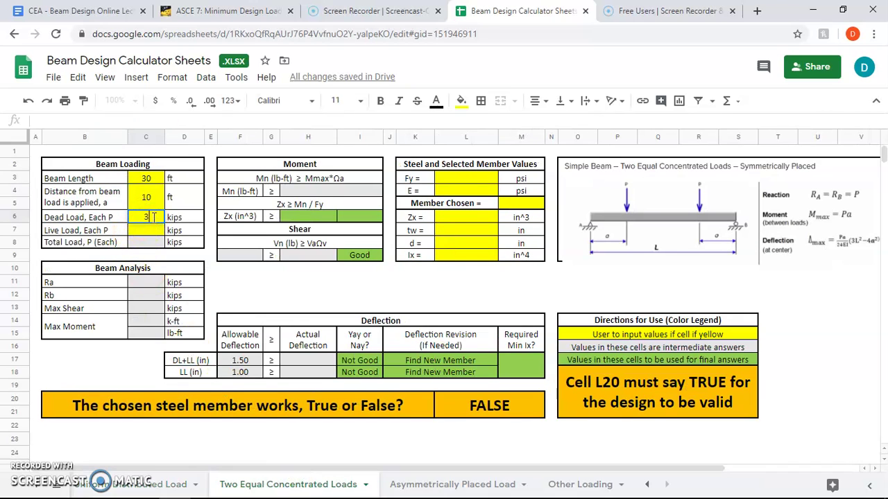
type(".75")
key("Return")
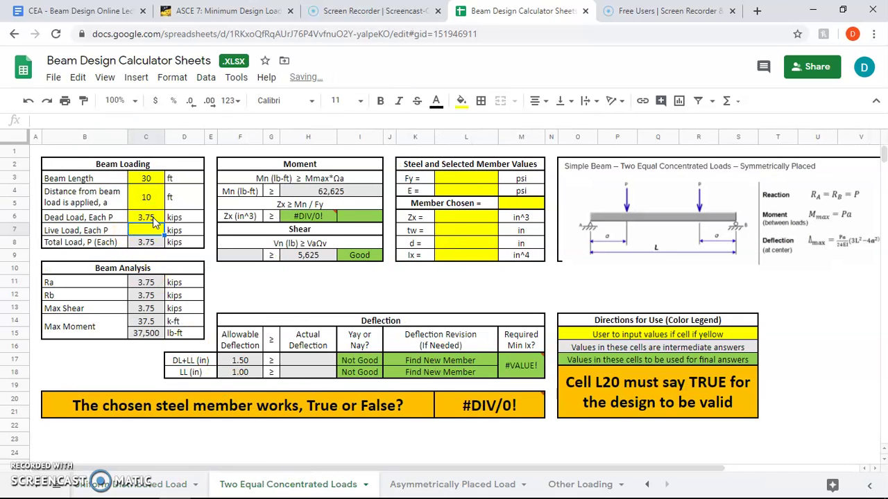
type("7.5")
key("Return")
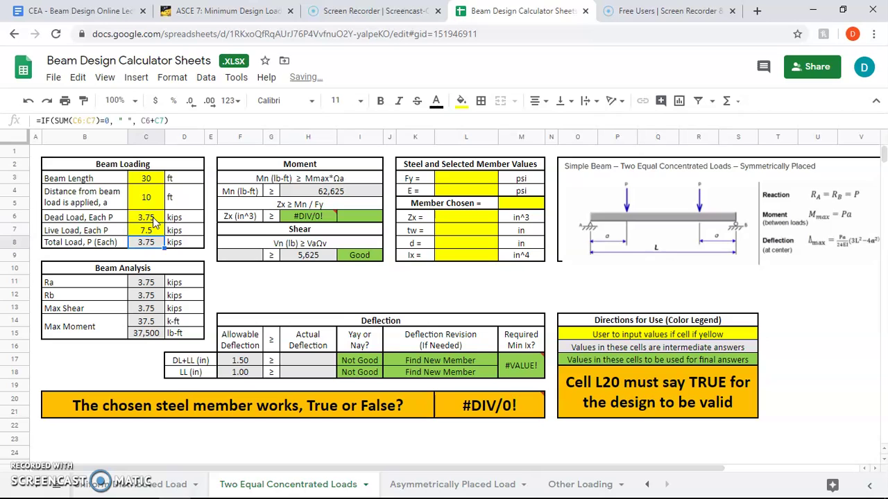
left_click(144, 244)
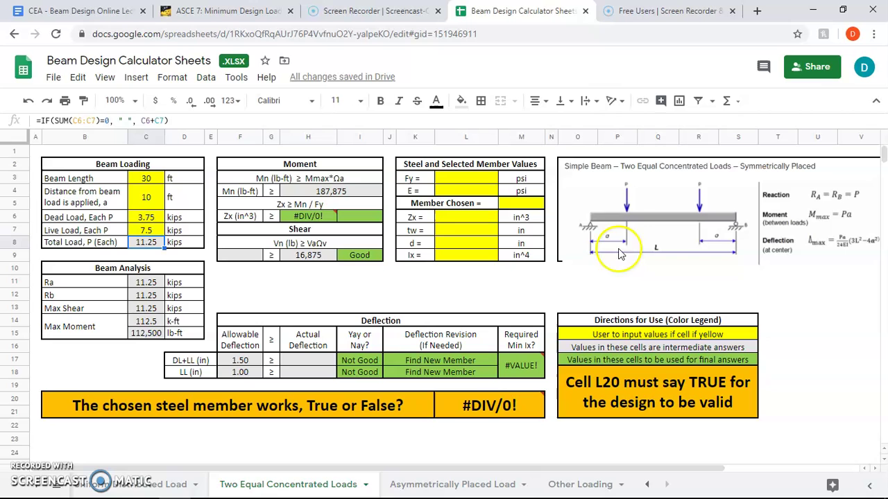
mouse_move(127, 486)
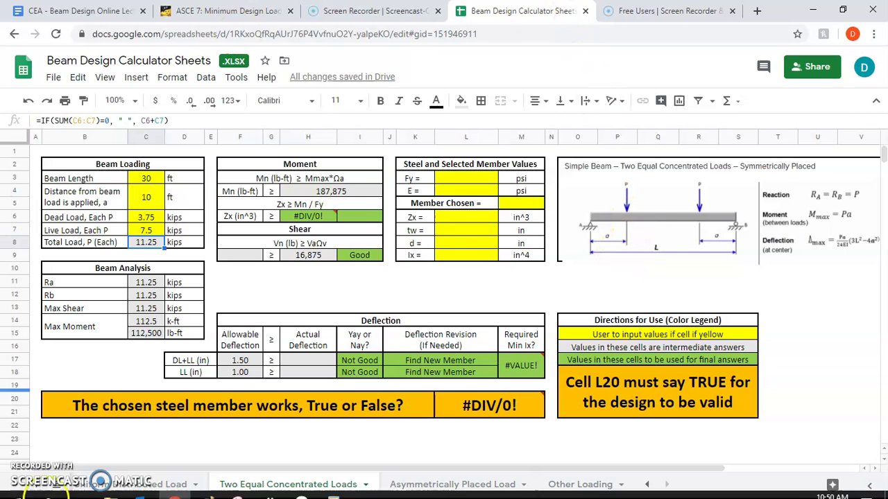
left_click(128, 484)
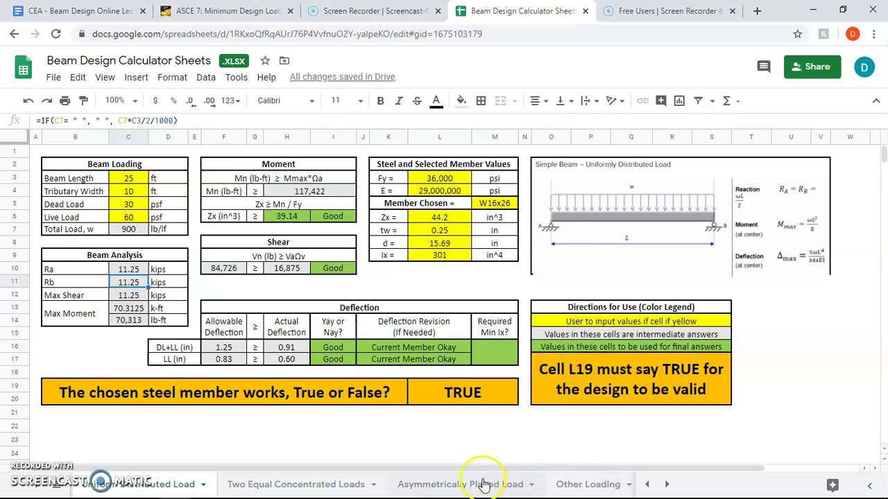
left_click(341, 484)
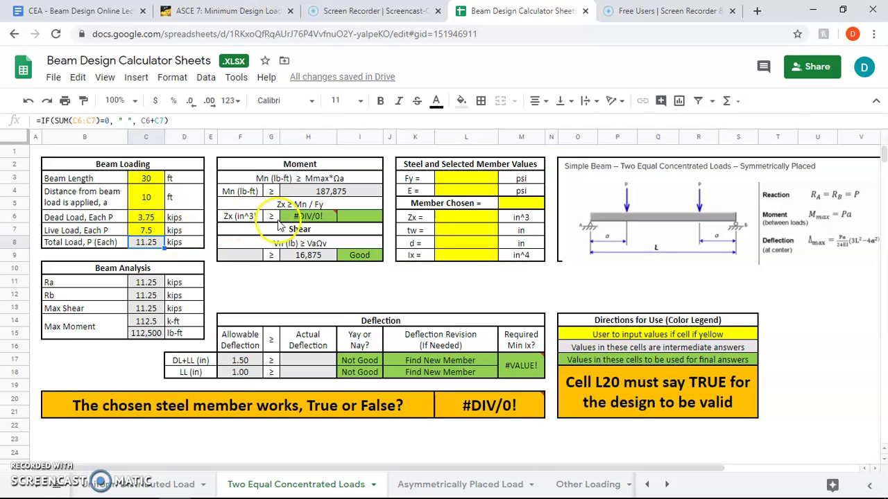
- Set Fy to 36,000 psi and E to 29,000,000 psi, giving required Zx 62.625
mouse_move(305, 217)
left_click(463, 179)
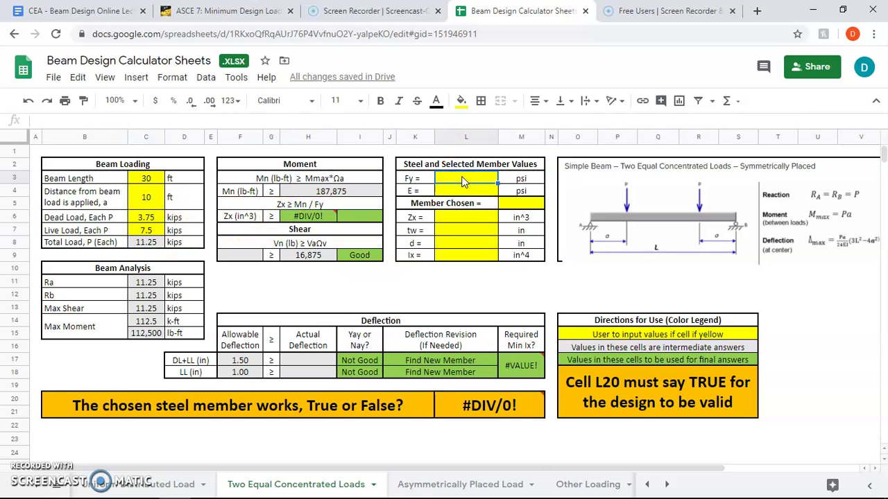
type("36000")
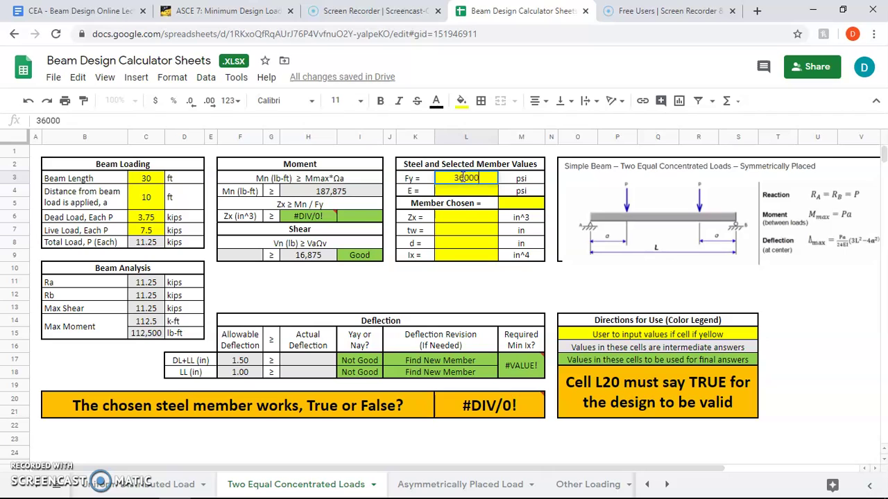
type("6,000")
key("Return")
type("2900")
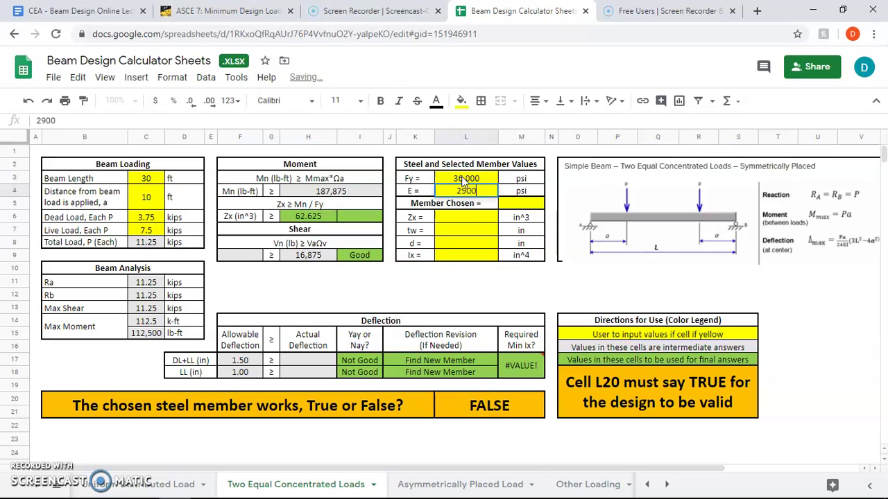
type("0000")
key("Return")
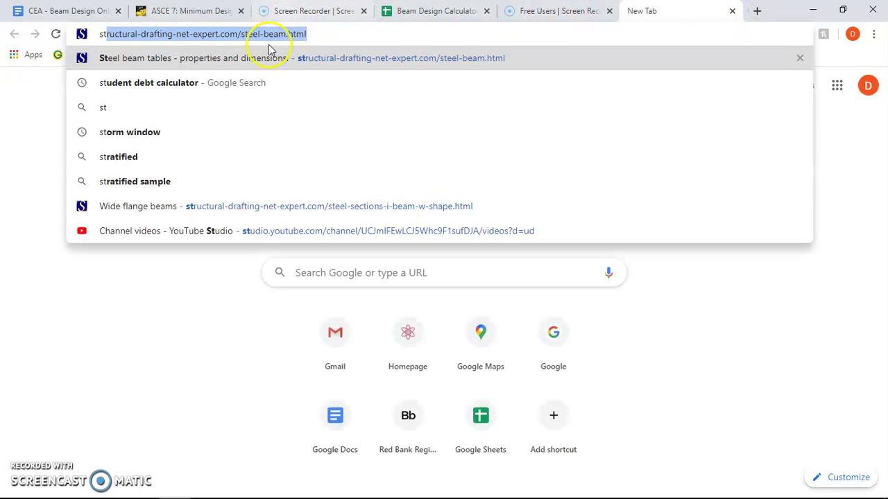
- Open the steel beam site's Wide Flange Beams table showing section properties
key("Return")
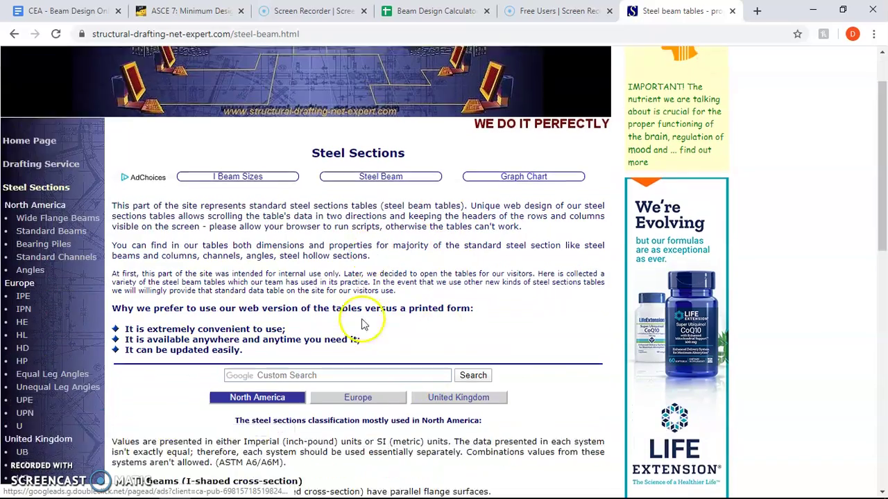
scroll(208, 370, "down", 3)
left_click(186, 431)
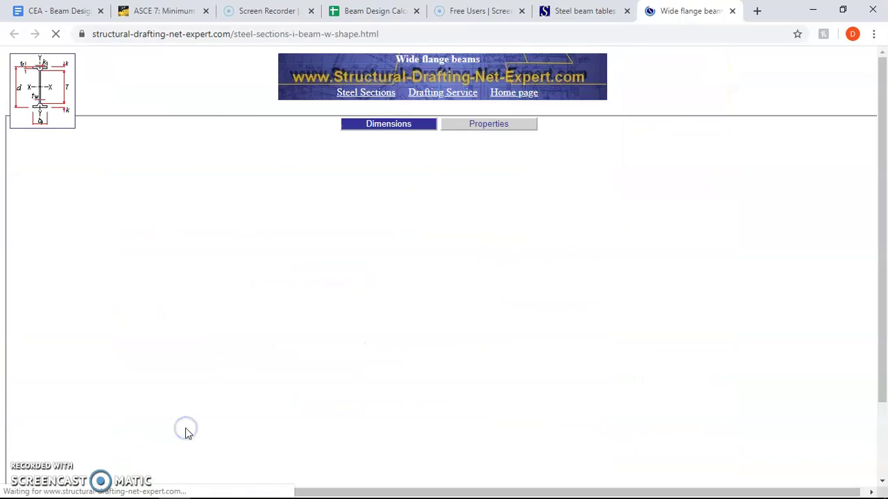
left_click(392, 16)
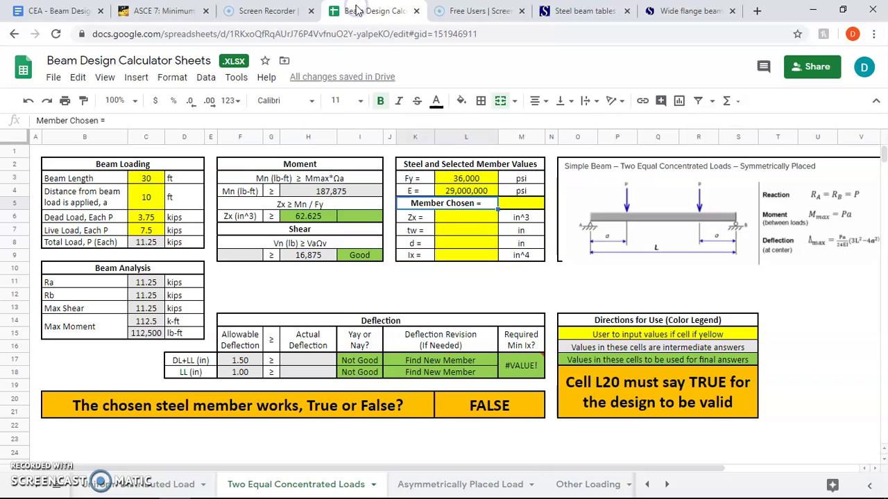
left_click(683, 10)
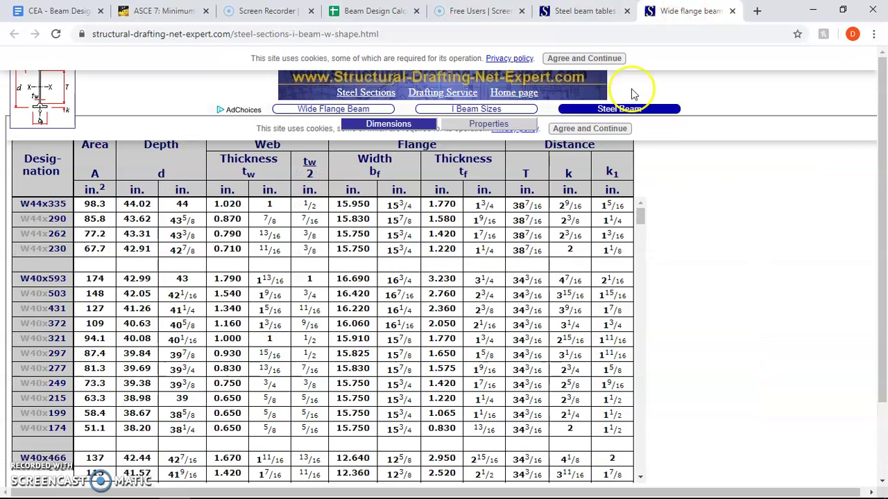
left_click(497, 123)
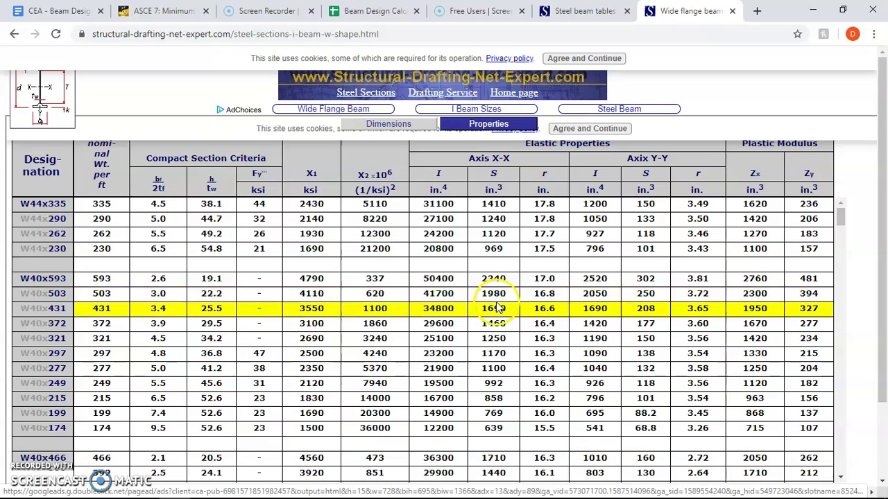
- Look up the W14x43 and W16x36 sections, noting W16x36's Zx 64.0 in^3
scroll(520, 305, "down", 10)
scroll(545, 300, "down", 15)
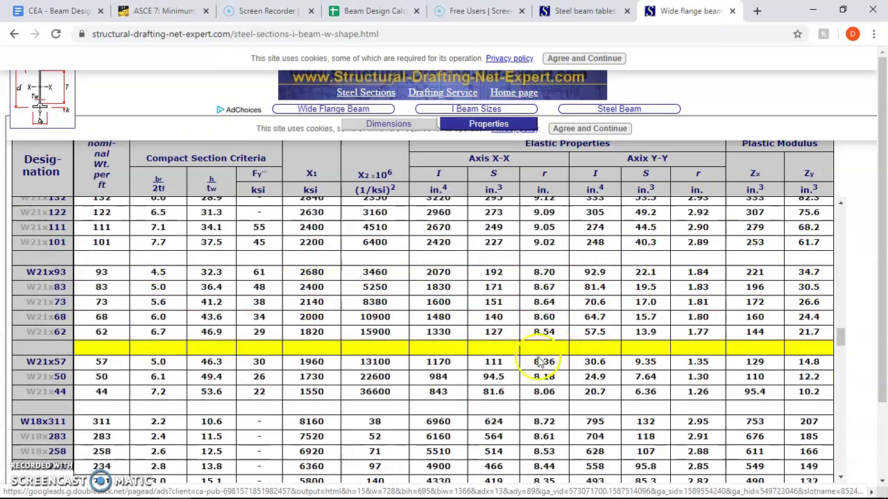
scroll(319, 345, "down", 15)
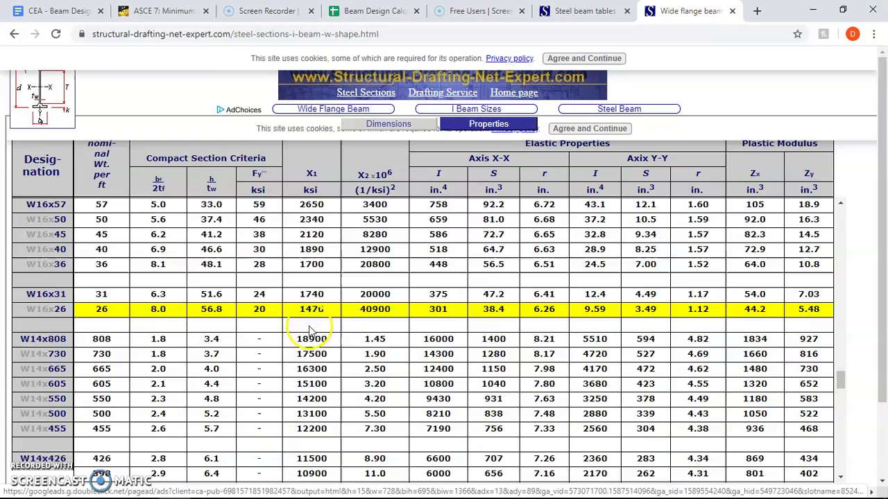
scroll(80, 352, "down", 3)
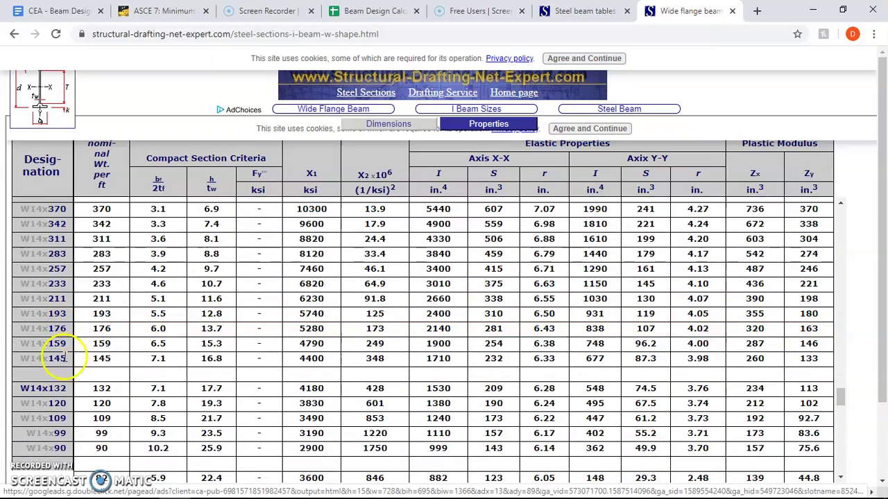
scroll(83, 361, "down", 2)
scroll(90, 249, "down", 6)
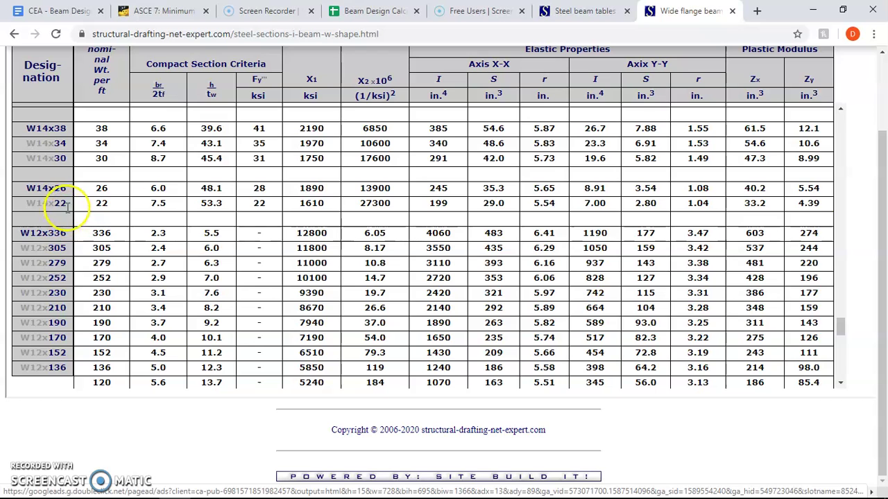
scroll(758, 155, "up", 1)
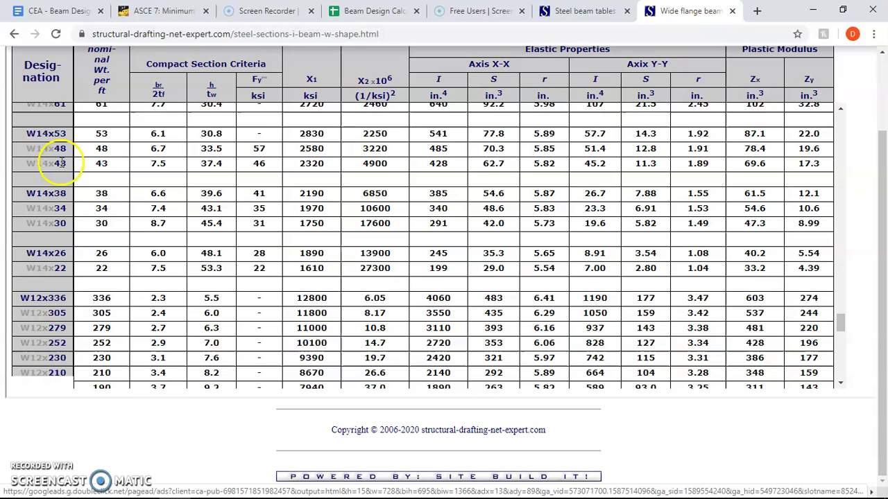
left_click(33, 163)
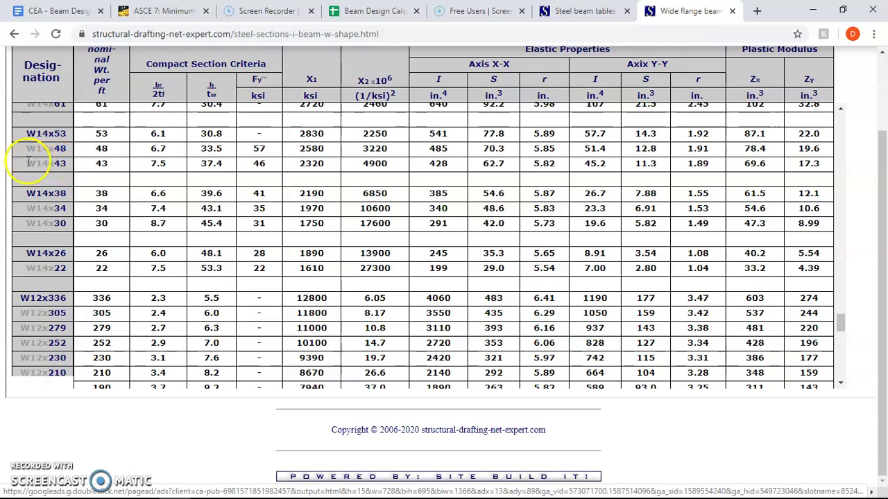
left_click_drag(26, 164, 61, 164)
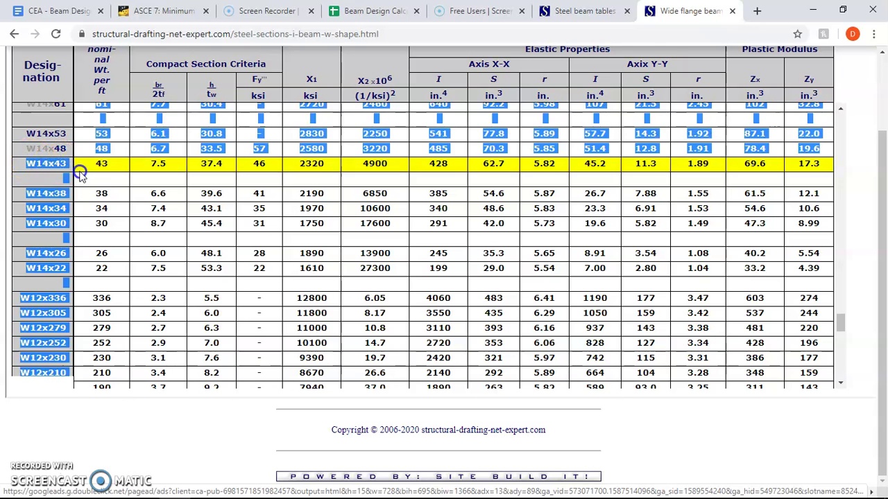
left_click(770, 177)
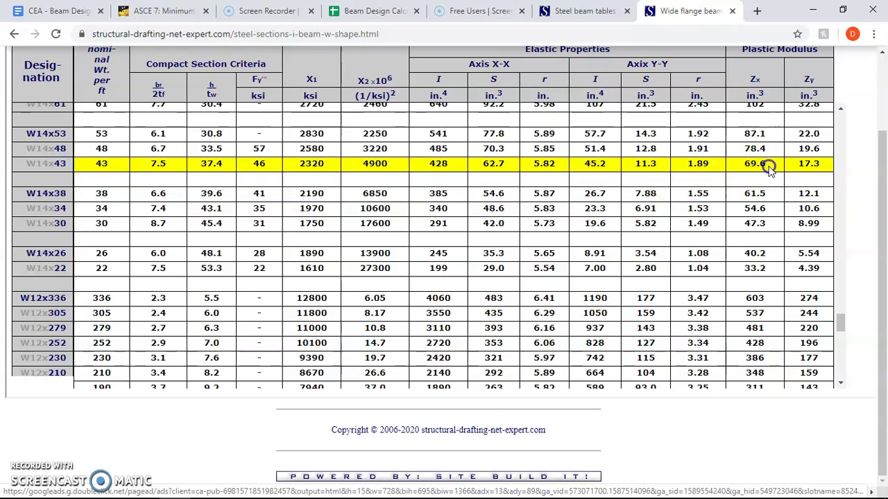
left_click(33, 223)
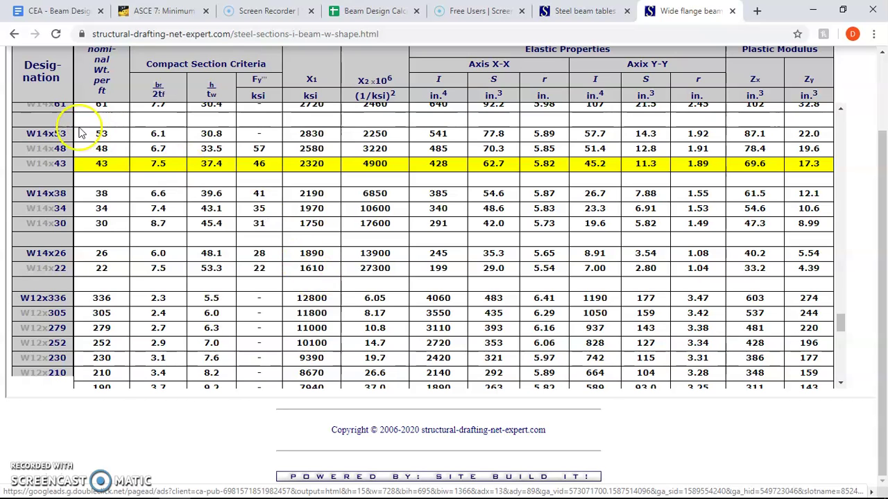
scroll(122, 228, "up", 3)
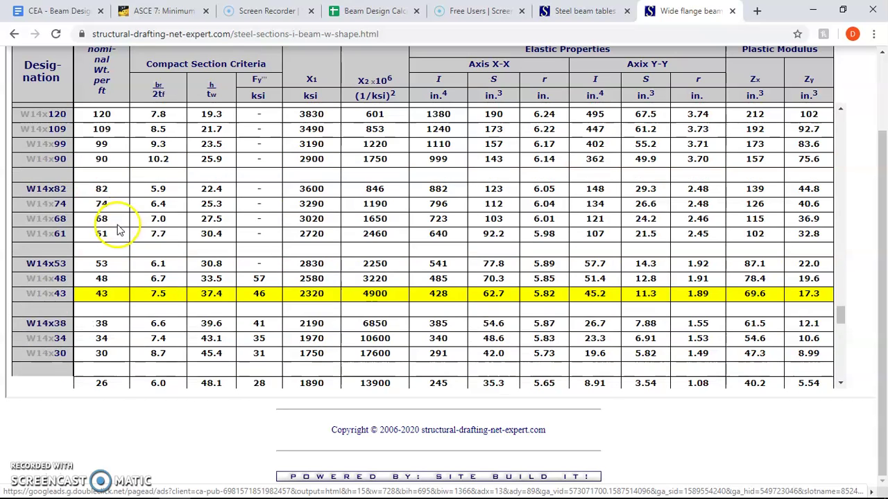
scroll(135, 242, "up", 7)
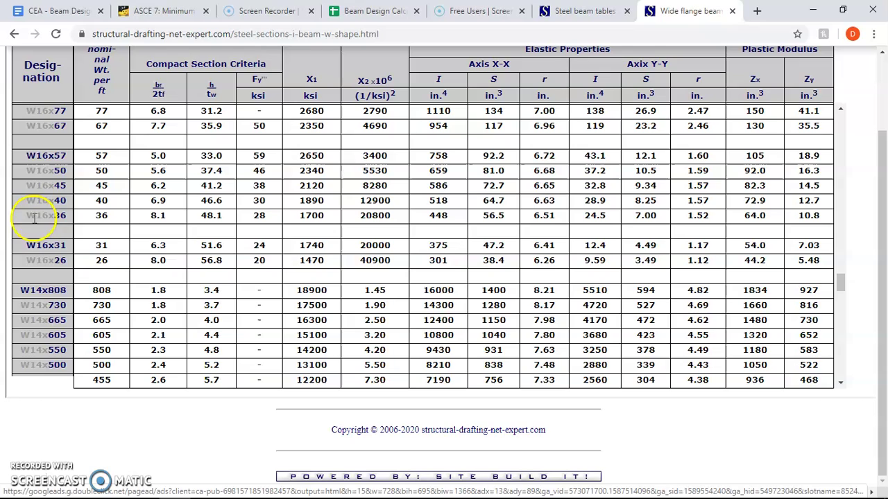
left_click_drag(25, 220, 68, 219)
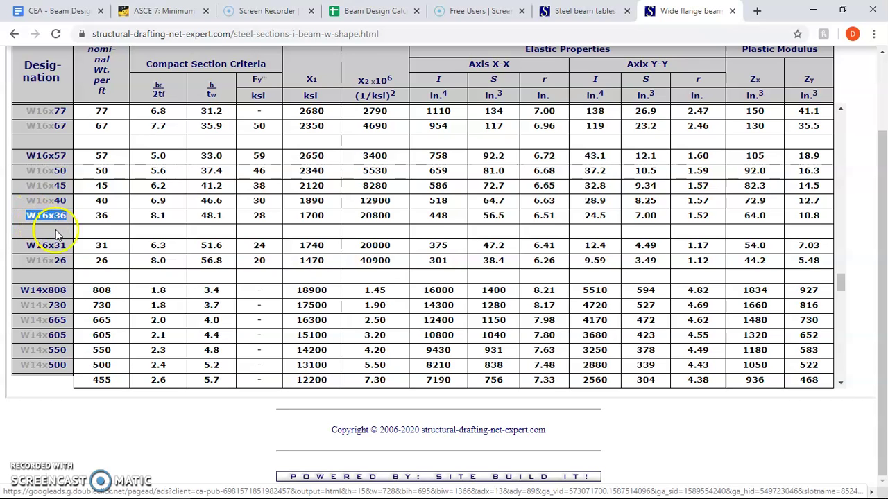
scroll(52, 218, "up", 2)
- Locate the W18x35 row and read its Zx 66.5 and Ix 510, next to W18x40
scroll(154, 337, "up", 3)
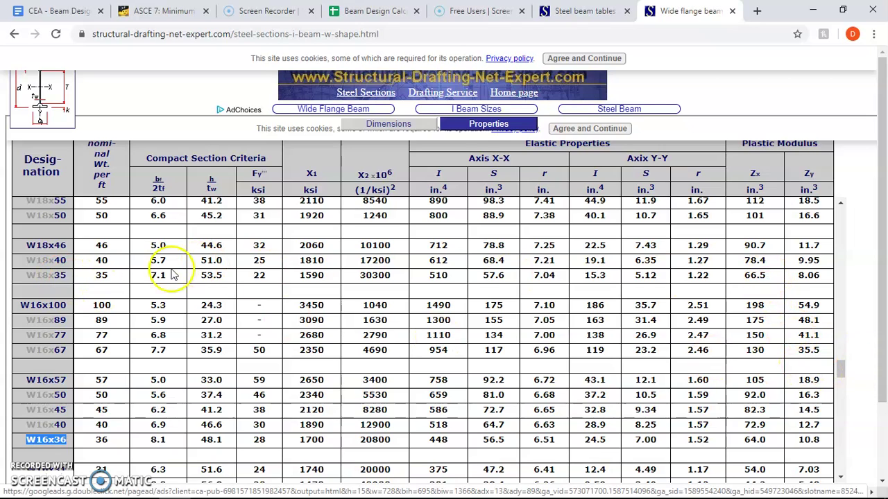
left_click_drag(17, 274, 784, 278)
left_click(782, 281)
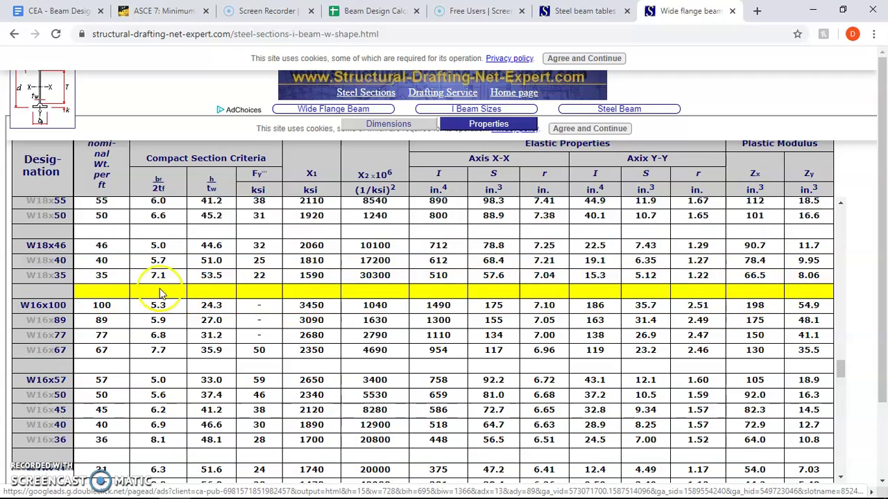
left_click(83, 284)
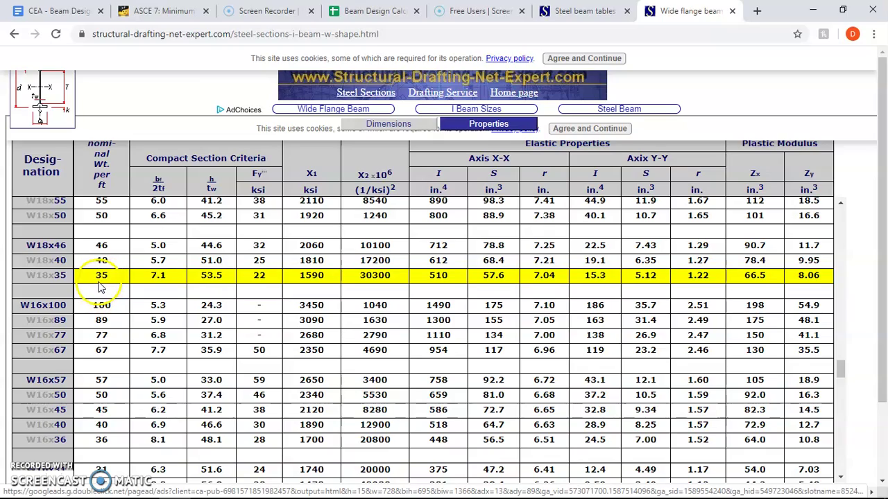
scroll(100, 289, "up", 2)
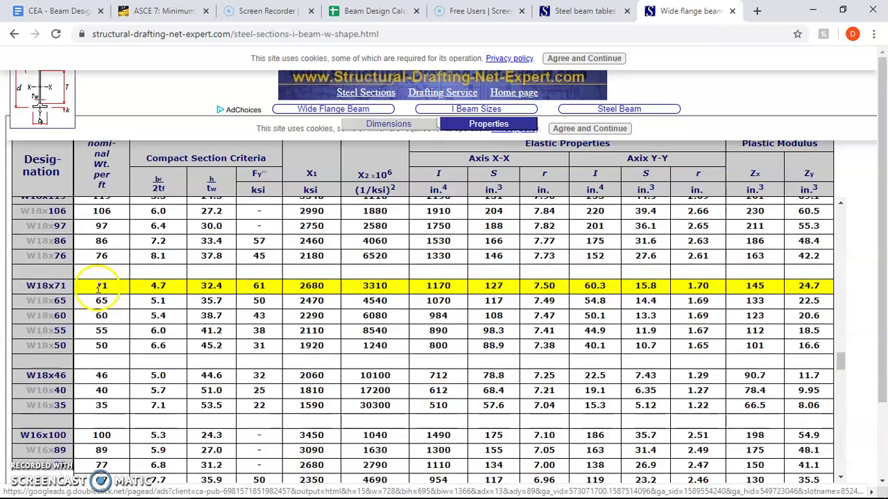
scroll(100, 290, "up", 4)
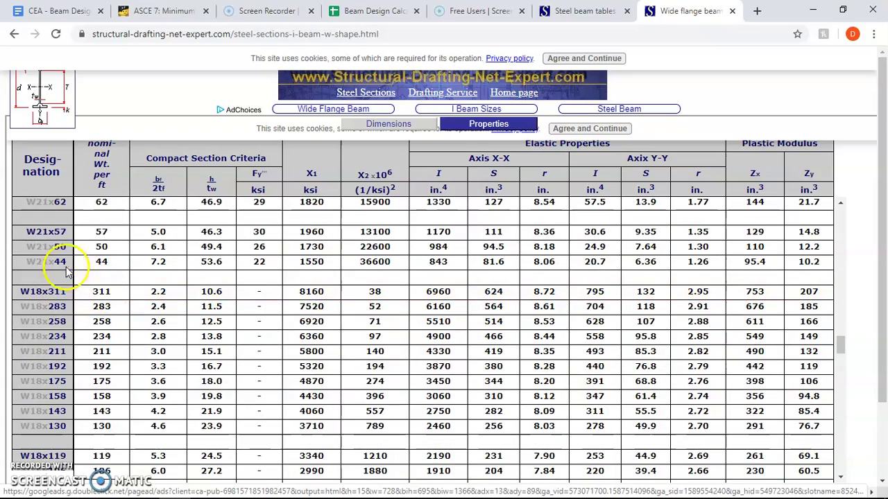
scroll(81, 309, "down", 3)
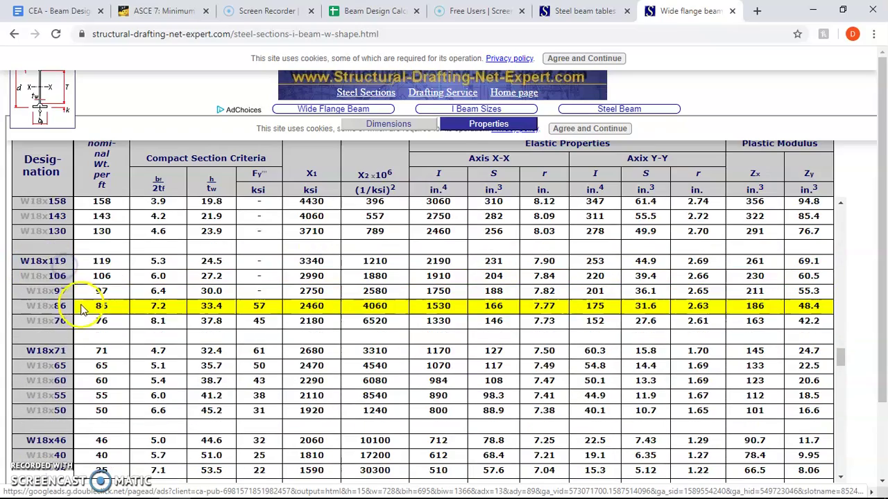
scroll(43, 389, "down", 3)
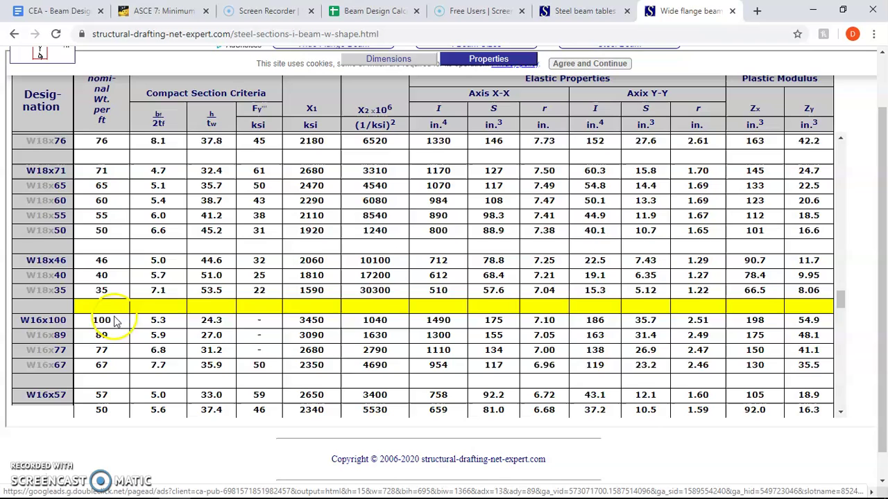
left_click_drag(9, 282, 606, 305)
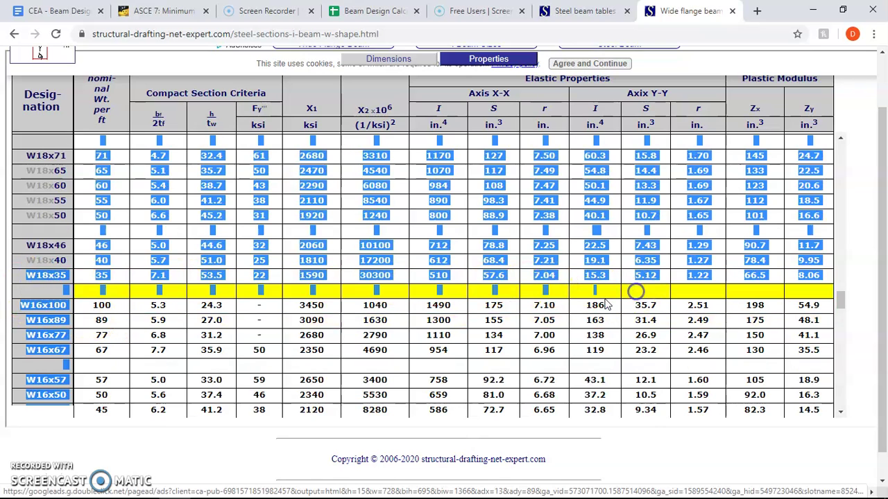
left_click(755, 290)
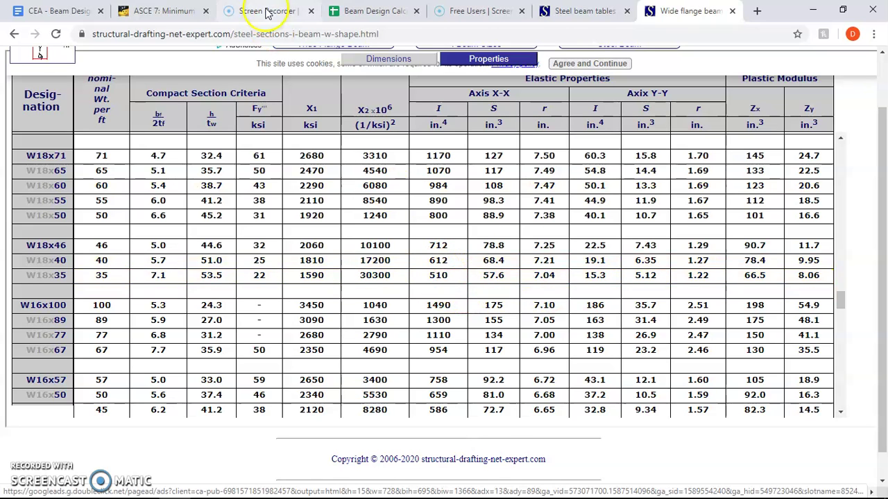
- Enter Zx 66.5 in L6 and Ix 510 in L9 on the calculator sheet
left_click(375, 10)
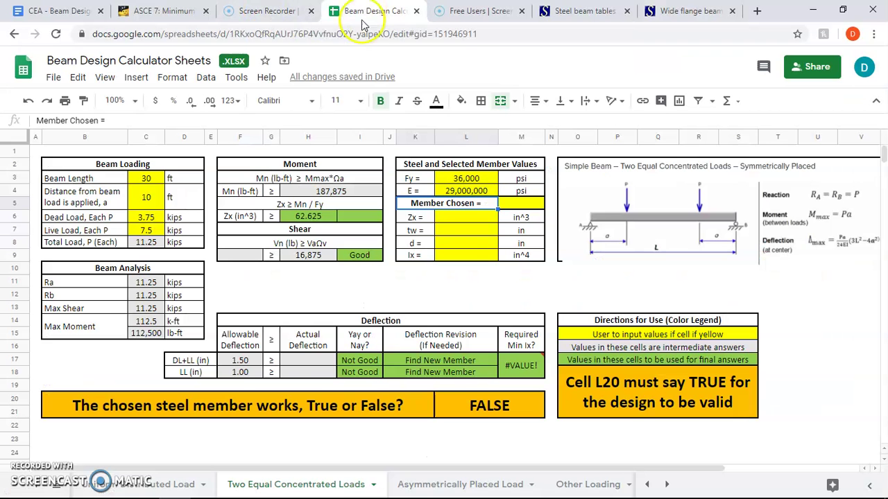
left_click(446, 219)
type("66.5")
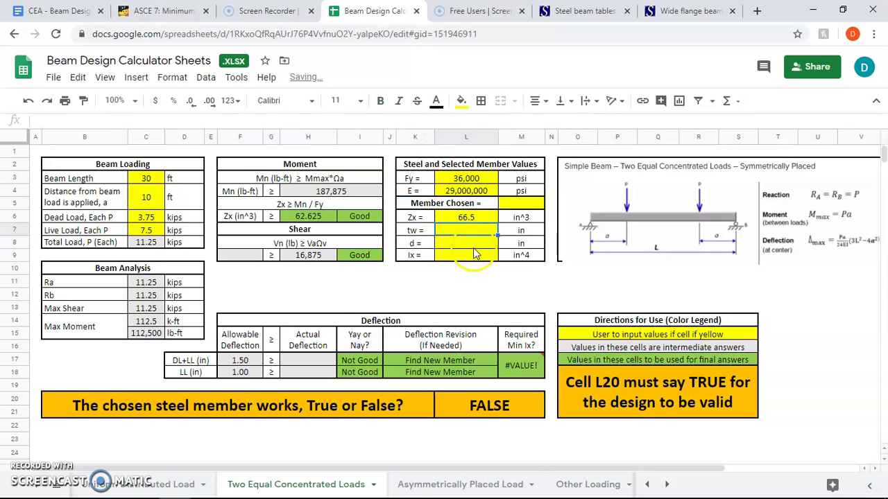
left_click(474, 247)
left_click(471, 255)
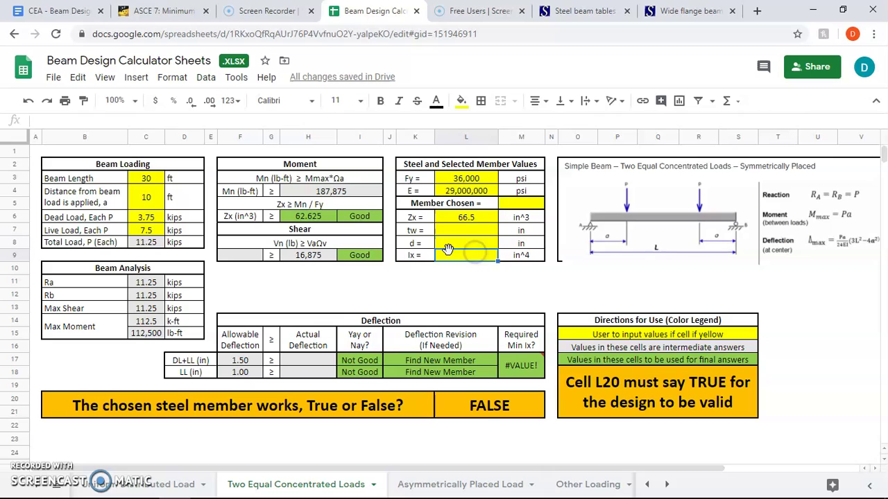
type("510")
key("Return")
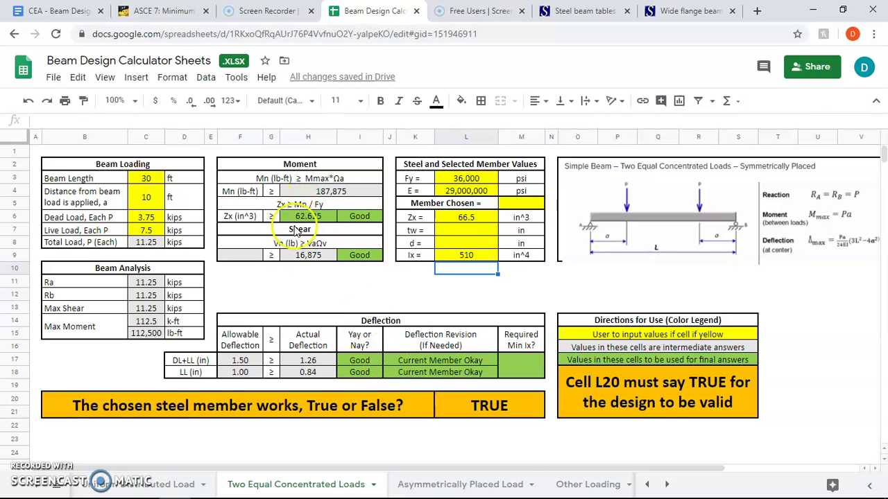
- Record W18x35 as the Member Chosen in M5, making the check read TRUE
left_click(527, 205)
type("W1")
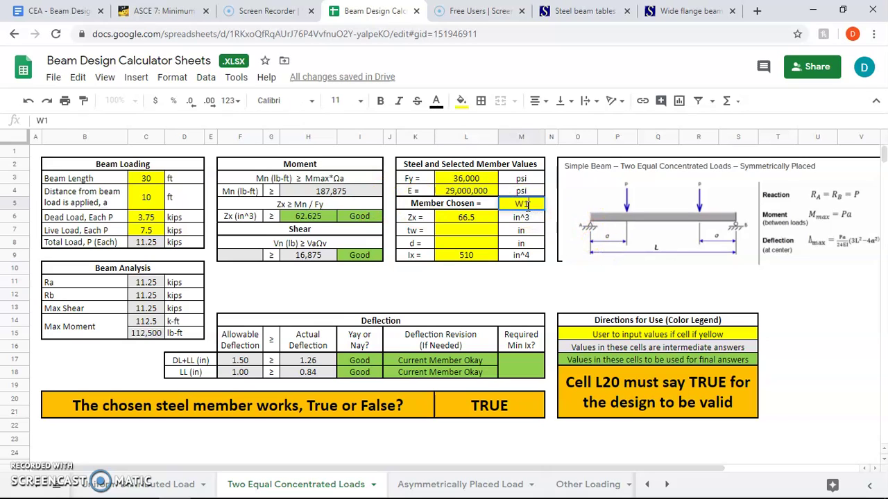
type("8x35")
key("Return")
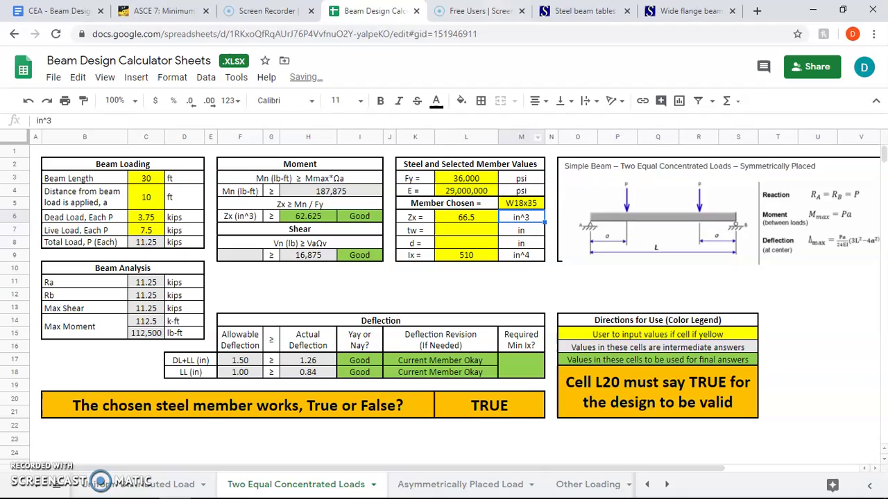
- Switch the W-shape table to Dimensions and find W18x35's d 17.70 in and tw 0.300 in
left_click(686, 11)
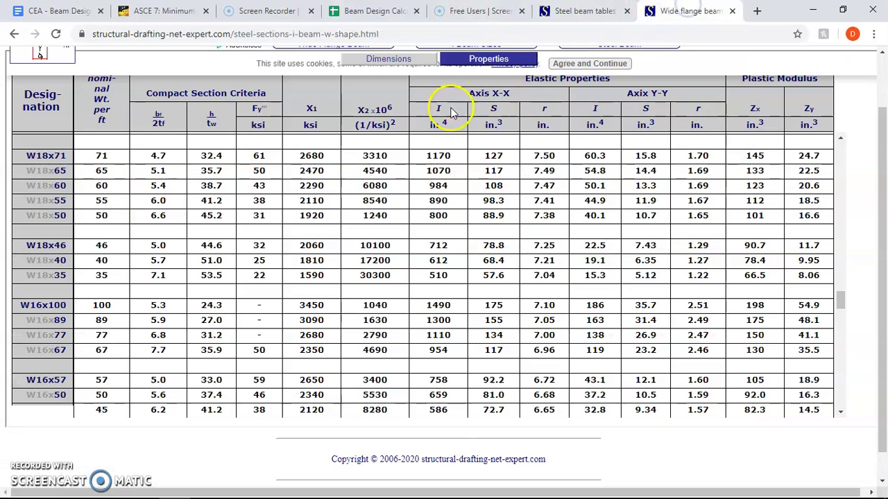
left_click(401, 61)
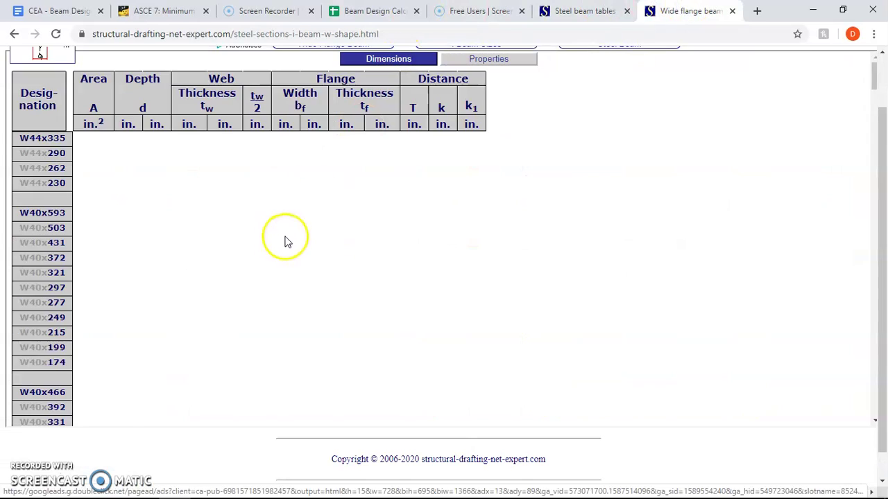
scroll(290, 231, "down", 15)
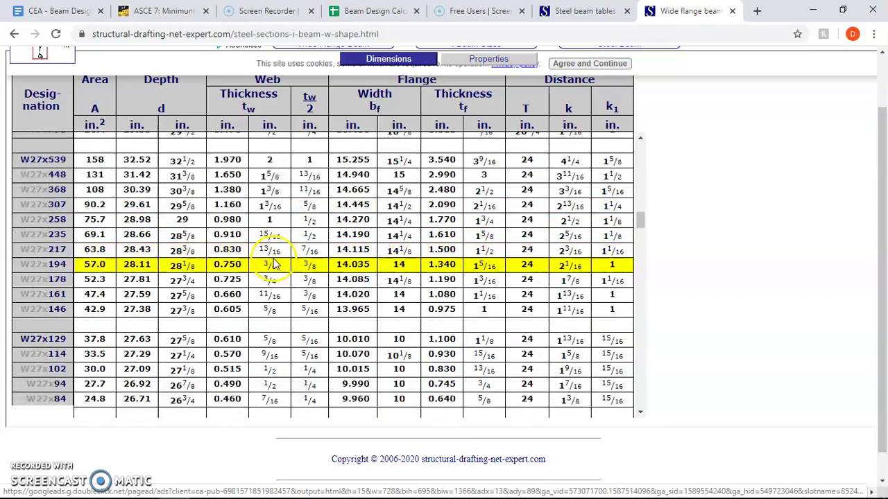
scroll(264, 267, "down", 11)
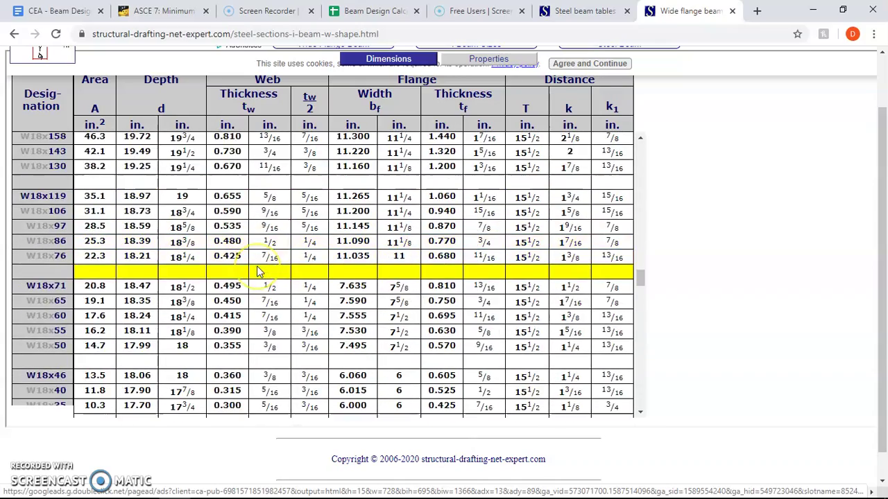
scroll(258, 270, "down", 3)
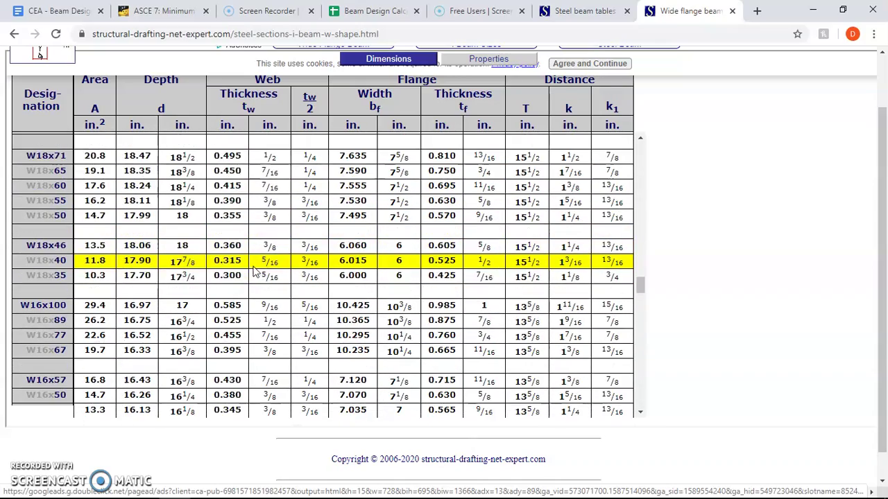
left_click(227, 275)
- Enter tw 0.3 in L7 and d 17.7 in L8, giving 114,696 lb shear capacity
left_click(371, 11)
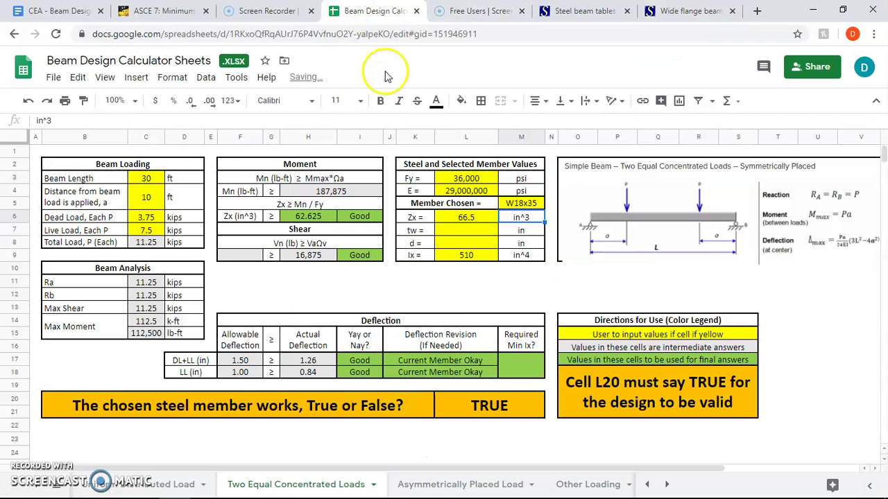
left_click(465, 231)
type(".")
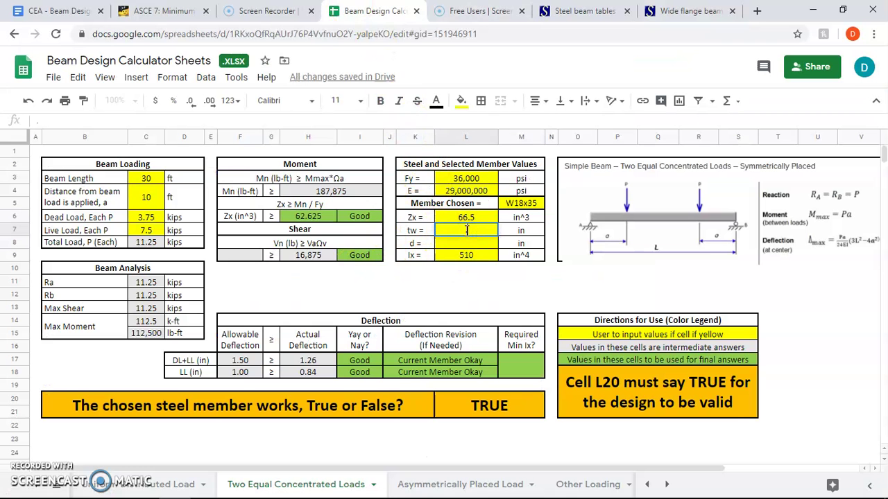
type("3")
key("Return")
type("17.7")
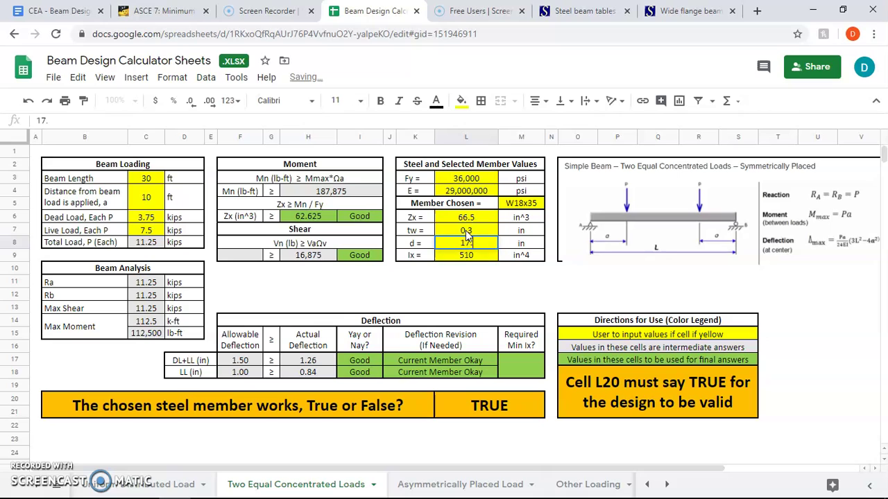
key("Return")
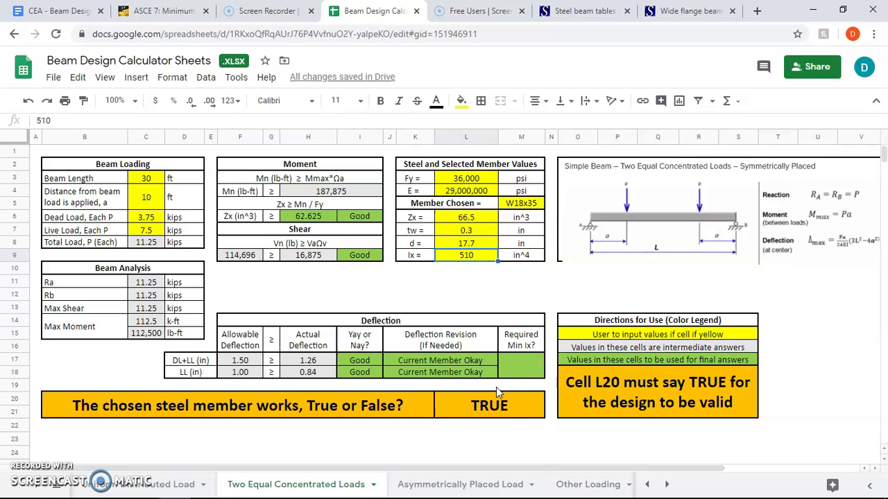
- Switch to the CEA - Beam Design lecture document to view its floor framing plan and criteria
left_click(59, 11)
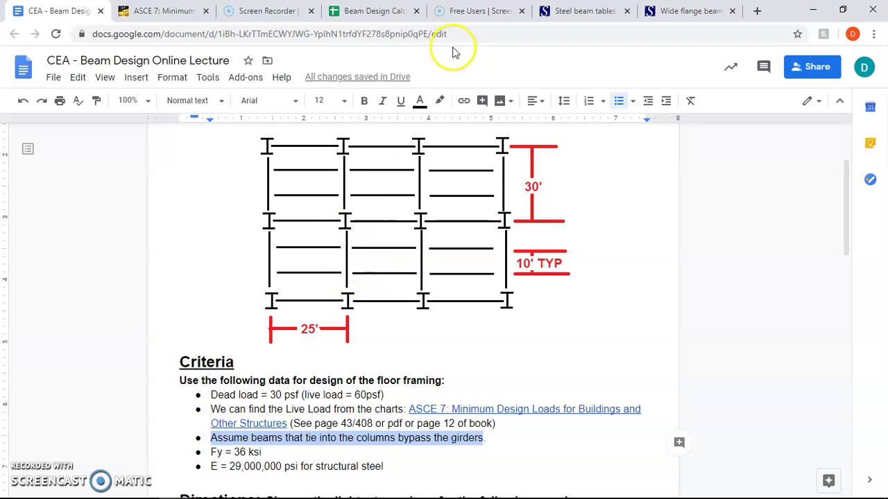
- Flip between the lecture and the Beam Design Calc spreadsheet, ending on the calculator sheet
left_click(377, 11)
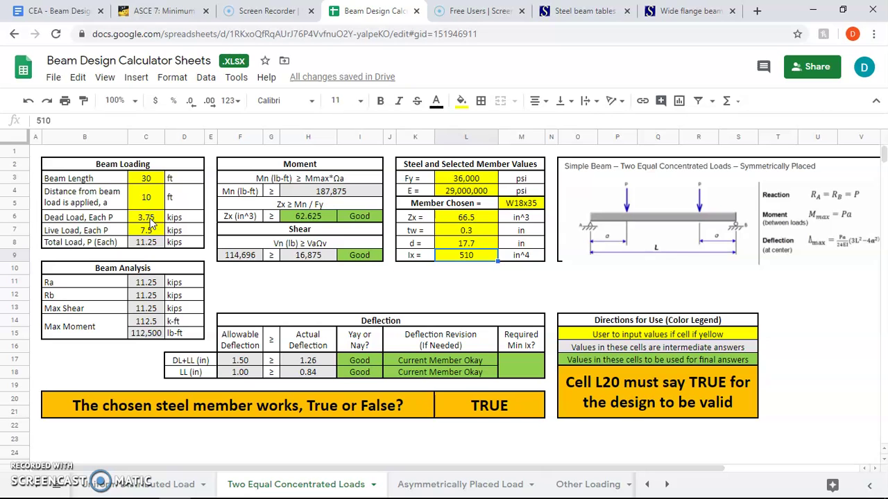
left_click(69, 11)
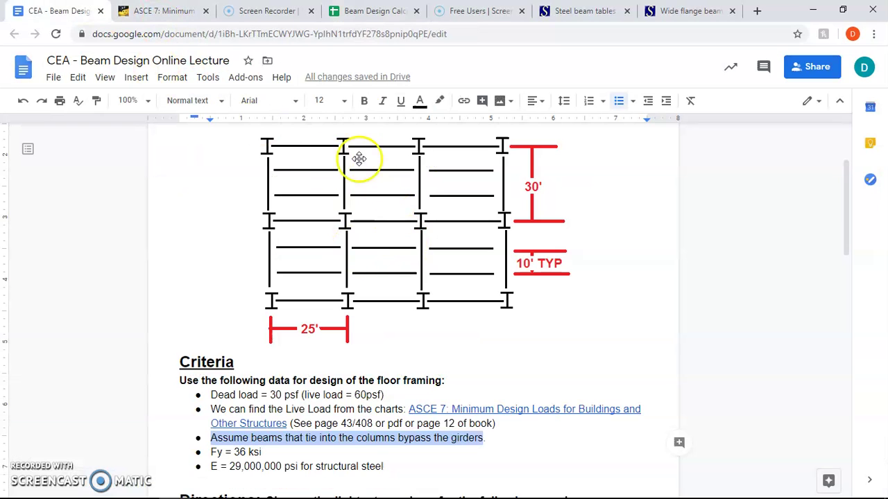
left_click(368, 18)
- Double the interior girder loads: 7.5 kips dead in C6 and 15 kips live in C7
left_click(154, 218)
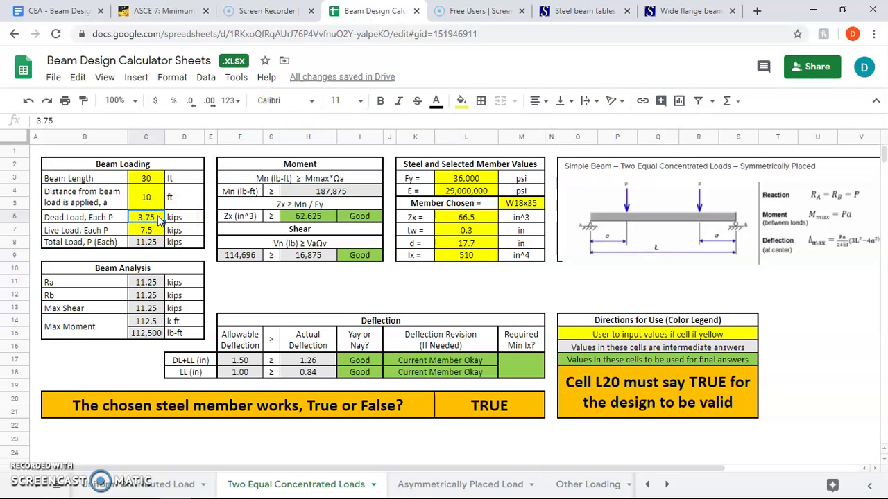
type("7.5")
key("Return")
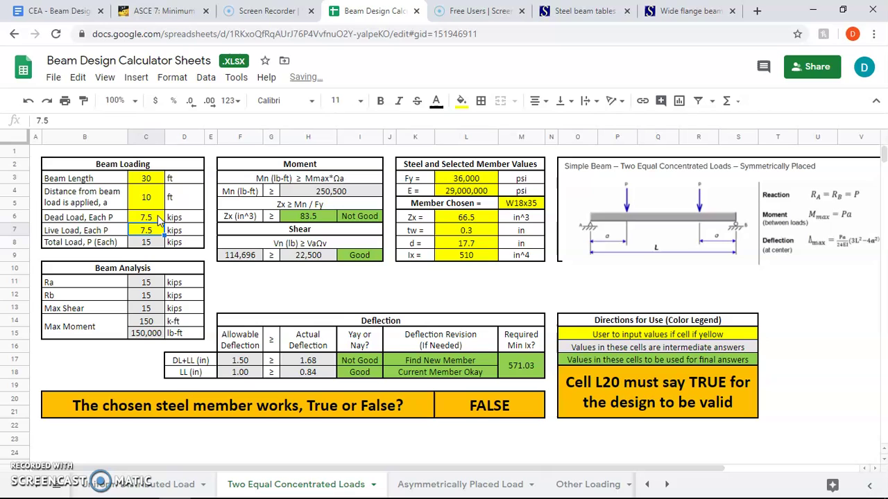
type("15")
key("Return")
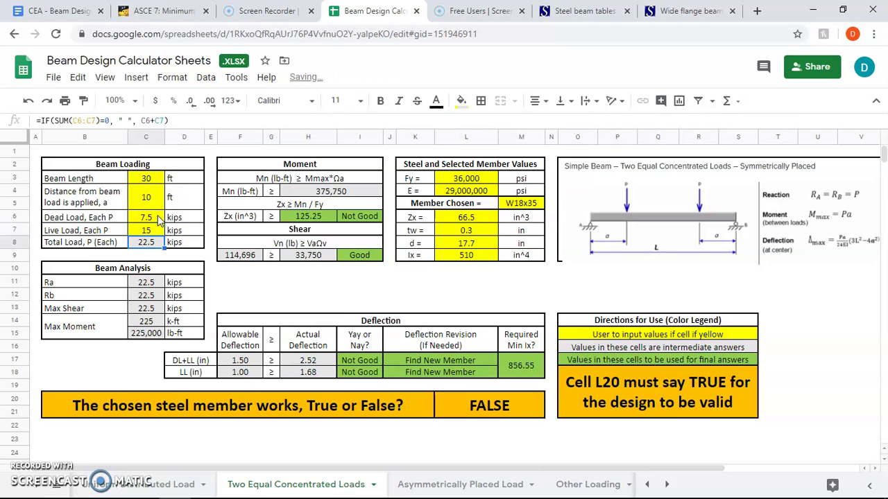
- Clear the W18x35 member properties in L6:L10 and the Member Chosen cell M5
left_click_drag(479, 217, 484, 270)
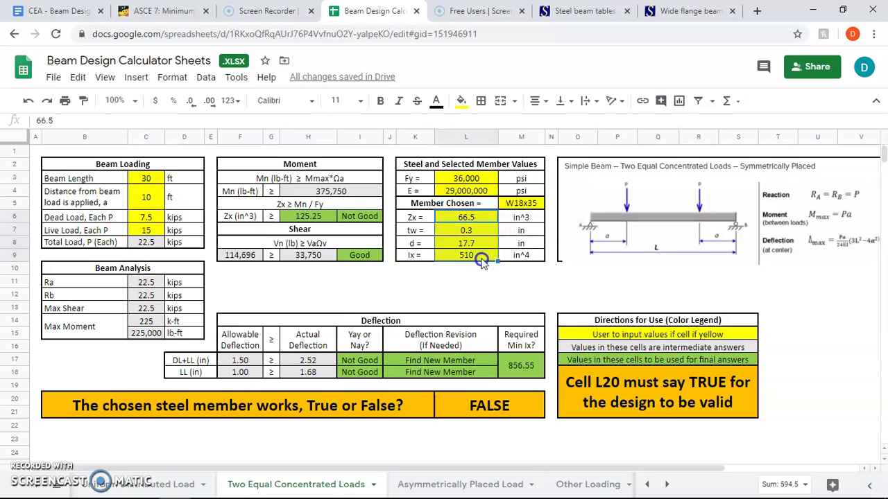
key("Delete")
left_click(521, 203)
key("Delete")
left_click(482, 231)
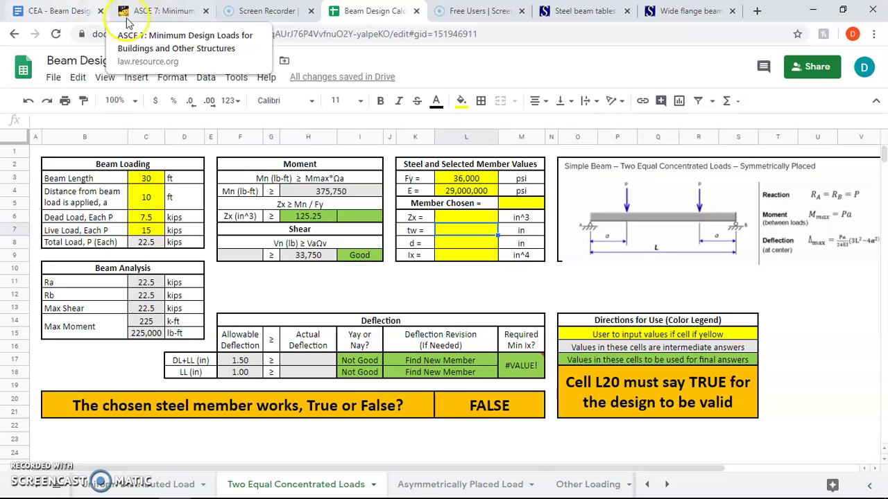
- Show the lecture's Directions section listing the interior and exterior beams and girders
left_click(62, 13)
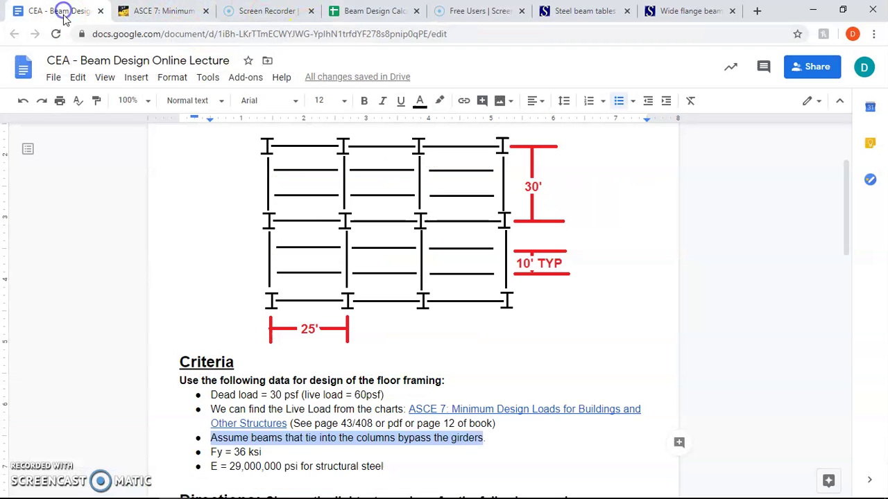
scroll(309, 278, "down", 3)
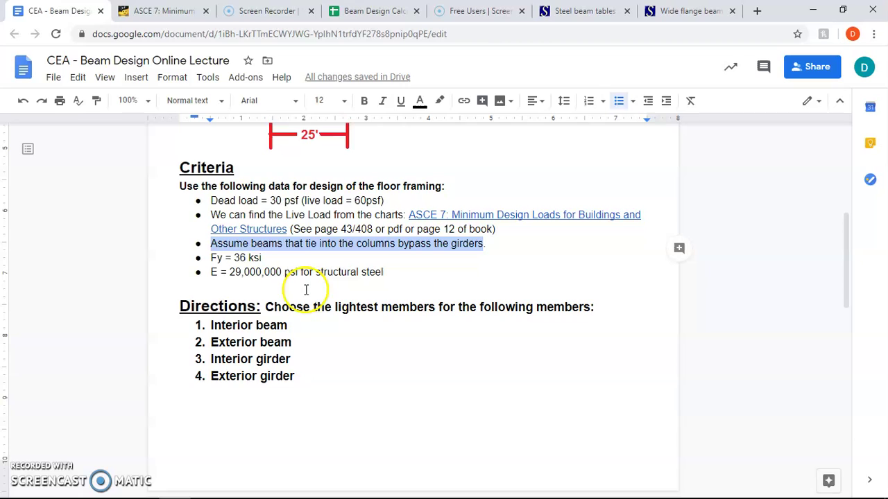